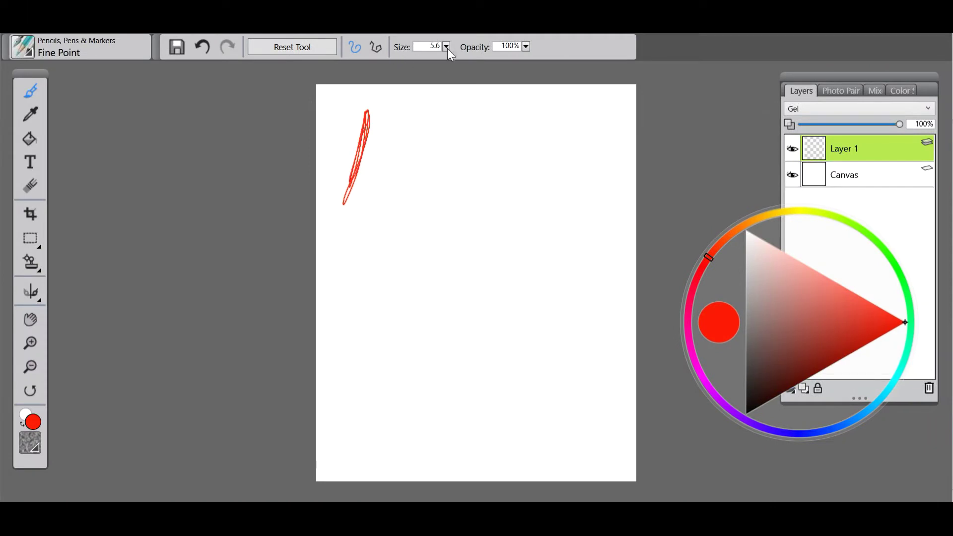
- Paint a solid red swatch and a neutral grey swatch beside it with the Fine Point brush at size 63.2
{"action": "left_click_drag", "start_coordinate": [337, 59], "coordinate": [349, 59]}
{"action": "mouse_move", "coordinate": [361, 127]}
{"action": "left_mouse_down"}
{"action": "mouse_move", "coordinate": [391, 164]}
{"action": "mouse_move", "coordinate": [392, 191]}
{"action": "left_mouse_up"}
{"action": "left_click", "coordinate": [745, 296]}
{"action": "mouse_move", "coordinate": [420, 137]}
{"action": "left_mouse_down"}
{"action": "mouse_move", "coordinate": [417, 179]}
{"action": "mouse_move", "coordinate": [433, 137]}
{"action": "mouse_move", "coordinate": [453, 175]}
{"action": "mouse_move", "coordinate": [473, 137]}
{"action": "mouse_move", "coordinate": [484, 180]}
{"action": "left_mouse_up"}
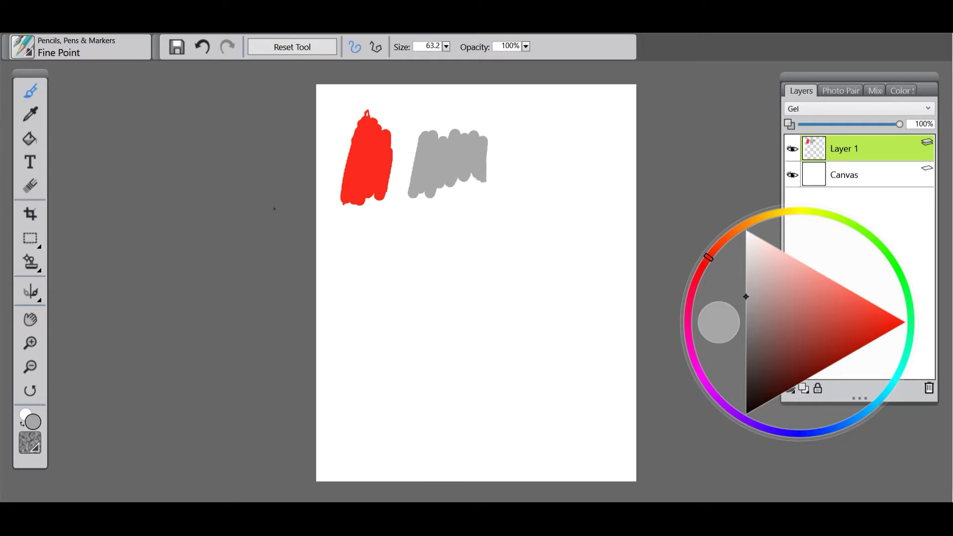
- Handwrite a label beginning "Chromat" in pure red below the red swatch, using brush size 3.7
{"action": "left_click", "coordinate": [904, 322]}
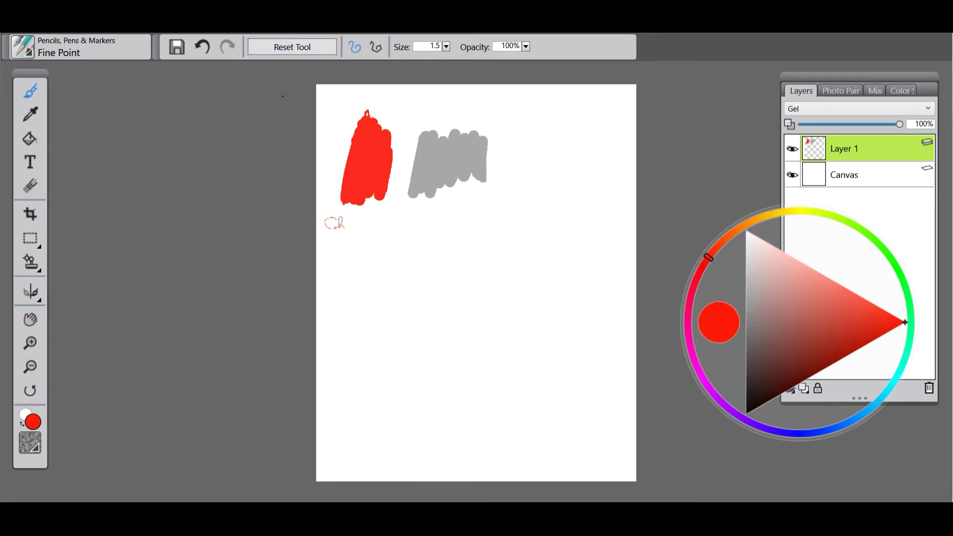
{"action": "left_click", "coordinate": [447, 46]}
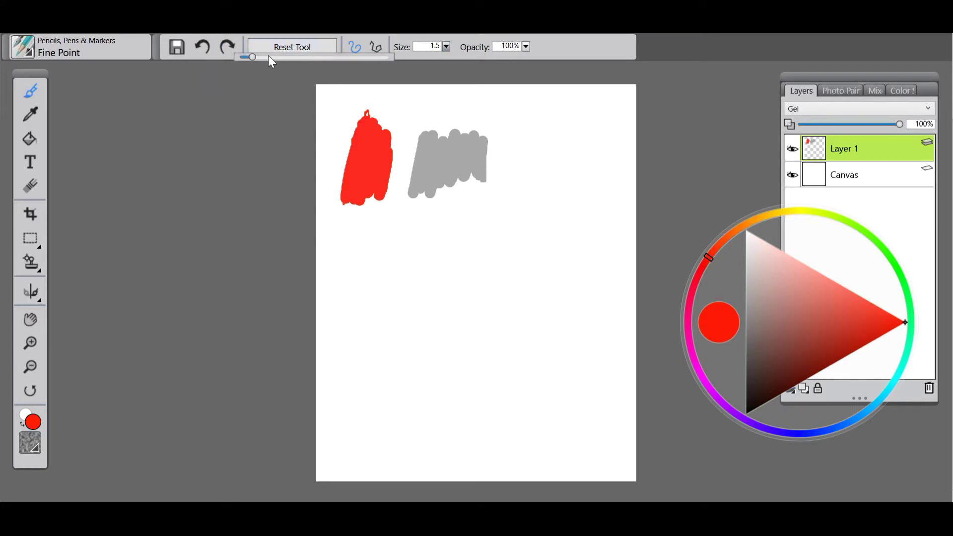
{"action": "left_click", "coordinate": [333, 224]}
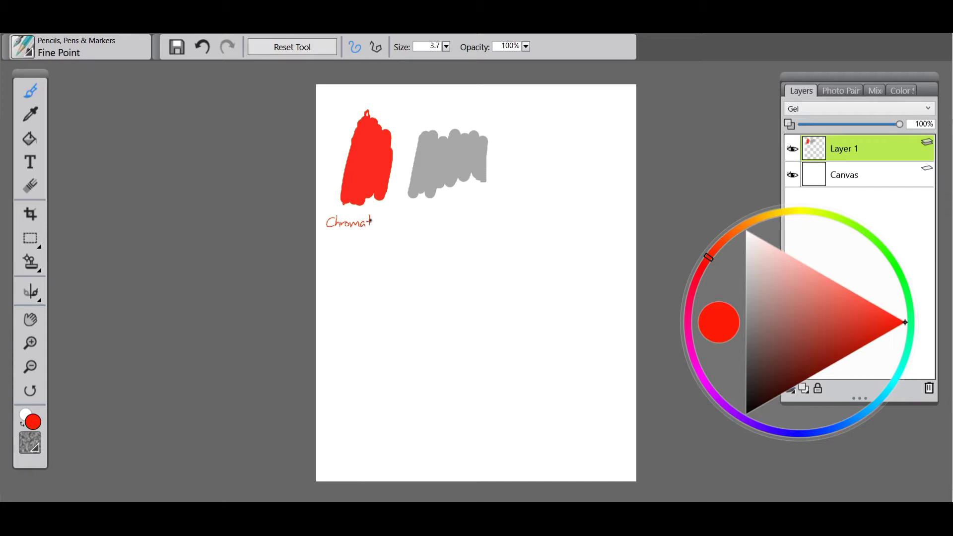
{"action": "left_click_drag", "start_coordinate": [715, 338], "coordinate": [722, 319]}
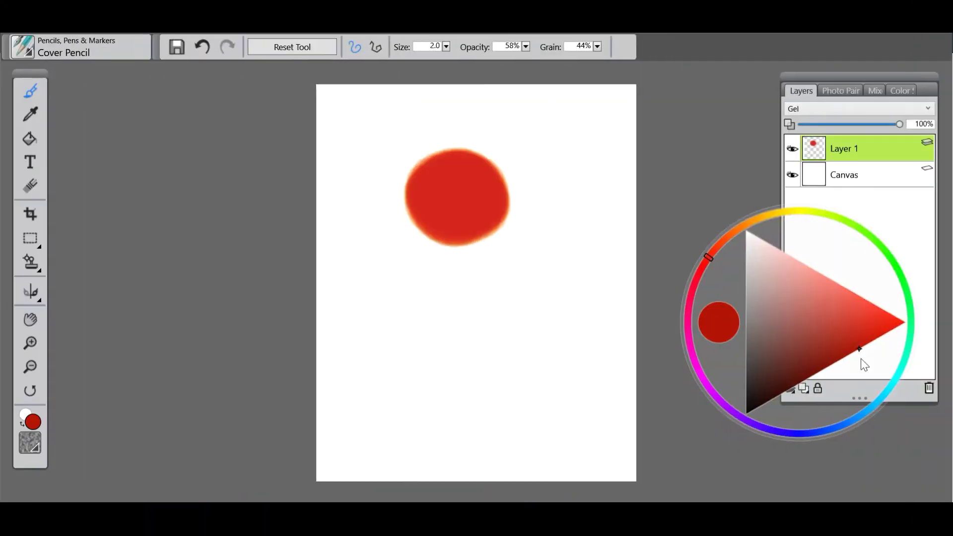
- Paint a dark red shadow along the right and lower edge of the red circle with the Cover Pencil at size 83.5
{"action": "double_click", "coordinate": [435, 48]}
{"action": "type", "text": "11.9"}
{"action": "key", "text": "Return"}
{"action": "left_click", "coordinate": [202, 47]}
{"action": "key", "text": "ctrl+y"}
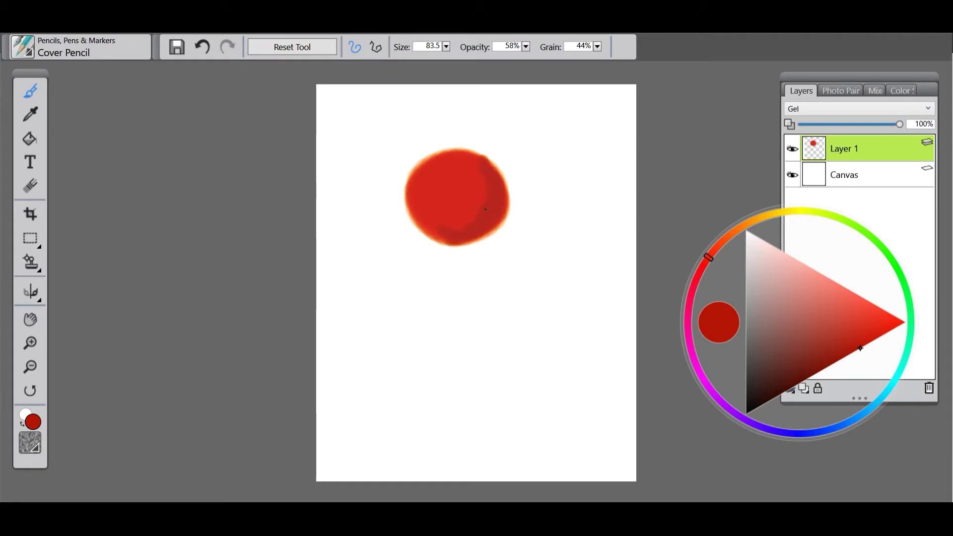
{"action": "left_click_drag", "start_coordinate": [472, 221], "coordinate": [477, 189]}
- Refine the circle's shading with mid red and a deeper red right edge, and add a light red highlight at its upper left
{"action": "left_click_drag", "start_coordinate": [860, 333], "coordinate": [872, 348]}
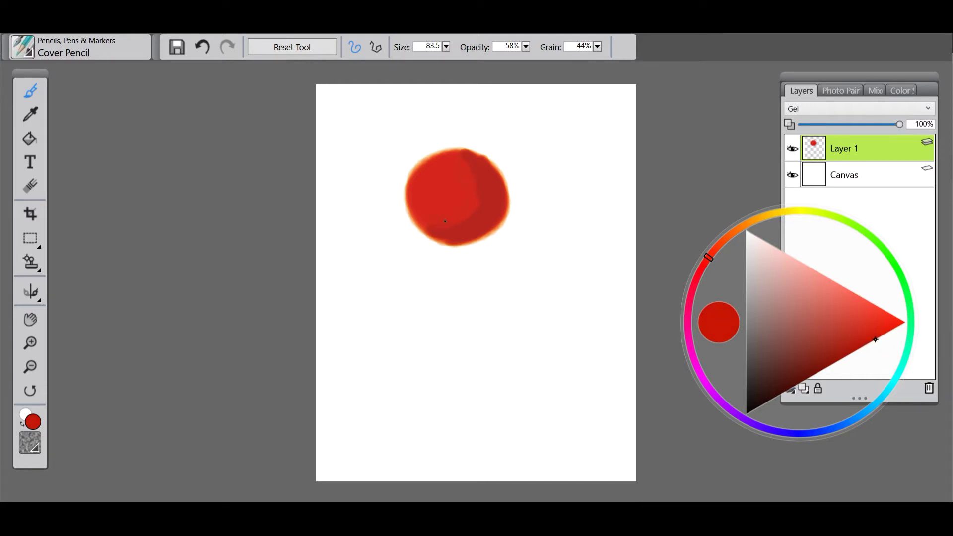
{"action": "left_click_drag", "start_coordinate": [789, 349], "coordinate": [848, 368]}
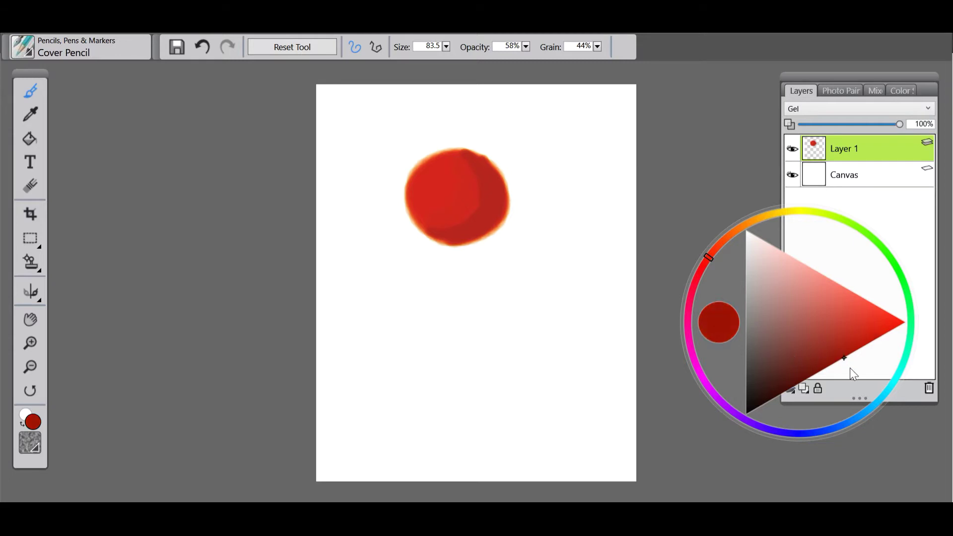
{"action": "mouse_move", "coordinate": [481, 193]}
{"action": "left_mouse_down"}
{"action": "mouse_move", "coordinate": [499, 211]}
{"action": "mouse_move", "coordinate": [479, 226]}
{"action": "left_mouse_up"}
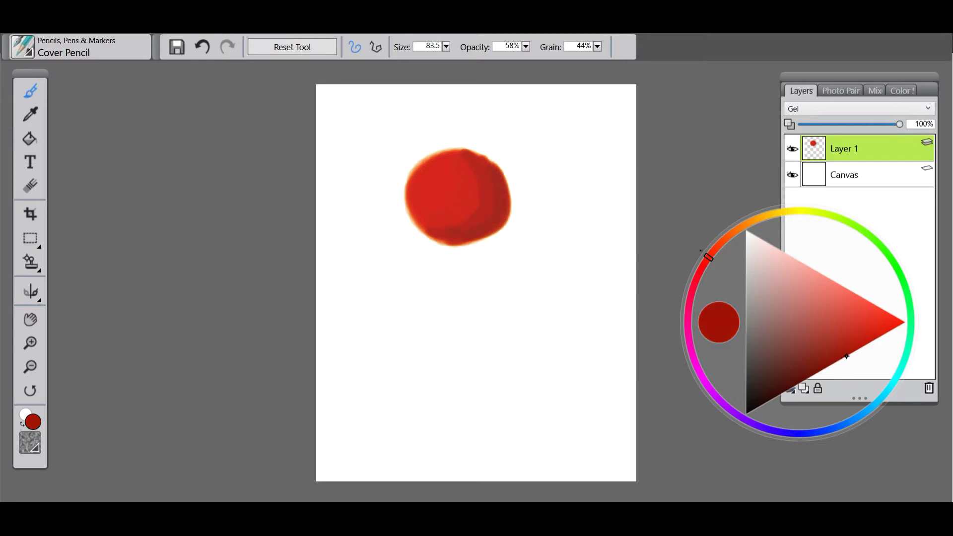
{"action": "left_click_drag", "start_coordinate": [858, 320], "coordinate": [865, 298]}
{"action": "mouse_move", "coordinate": [443, 174]}
{"action": "left_mouse_down"}
{"action": "mouse_move", "coordinate": [408, 200]}
{"action": "mouse_move", "coordinate": [454, 161]}
{"action": "mouse_move", "coordinate": [408, 196]}
{"action": "mouse_move", "coordinate": [438, 160]}
{"action": "mouse_move", "coordinate": [429, 185]}
{"action": "left_mouse_up"}
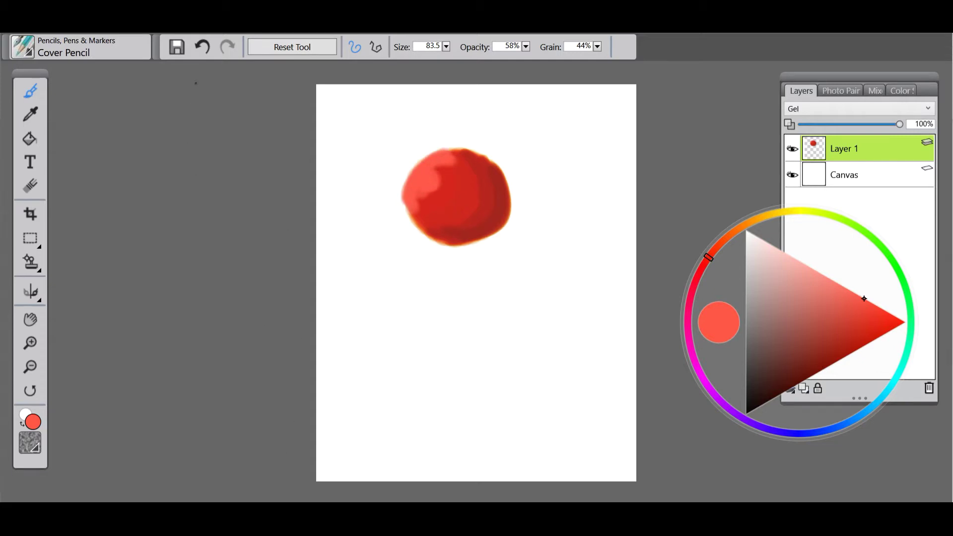
- Erase the shaded circle and paint adjacent diagonal stripes in red, green, blue and pale yellow
{"action": "left_click", "coordinate": [30, 184]}
{"action": "left_click_drag", "start_coordinate": [512, 176], "coordinate": [388, 149]}
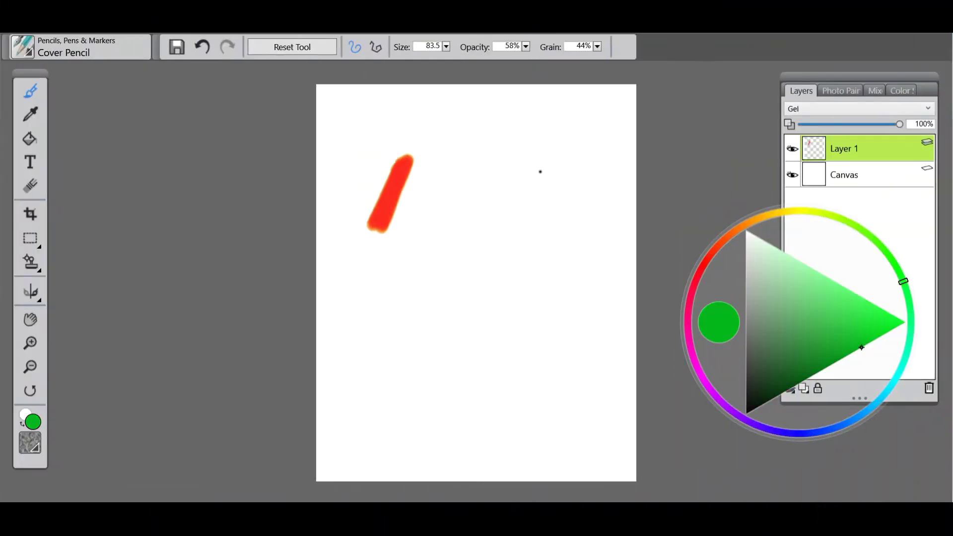
{"action": "mouse_move", "coordinate": [421, 165]}
{"action": "left_mouse_down"}
{"action": "mouse_move", "coordinate": [397, 234]}
{"action": "mouse_move", "coordinate": [431, 166]}
{"action": "mouse_move", "coordinate": [411, 234]}
{"action": "mouse_move", "coordinate": [449, 161]}
{"action": "mouse_move", "coordinate": [432, 237]}
{"action": "left_mouse_up"}
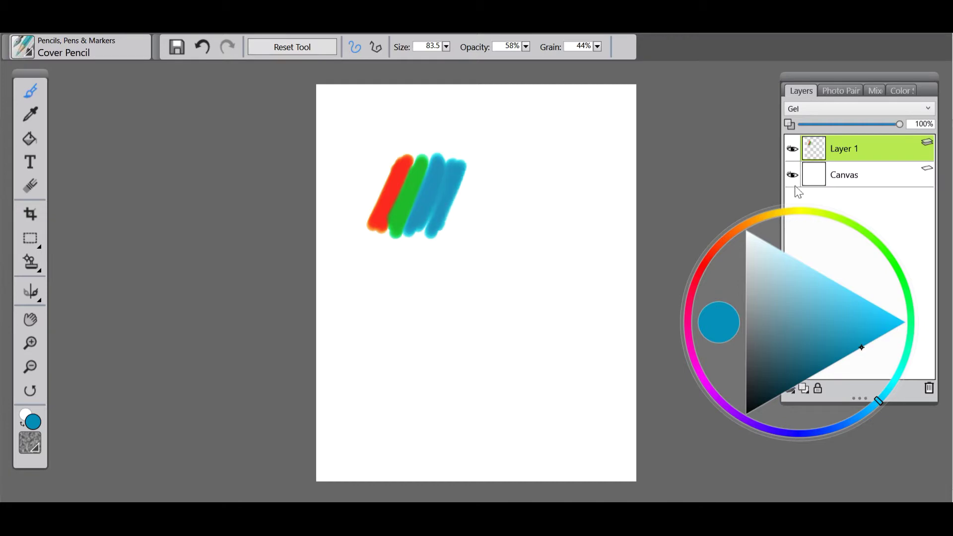
{"action": "left_click", "coordinate": [801, 213]}
{"action": "left_click", "coordinate": [842, 288]}
{"action": "mouse_move", "coordinate": [471, 161]}
{"action": "left_mouse_down"}
{"action": "mouse_move", "coordinate": [455, 197]}
{"action": "mouse_move", "coordinate": [477, 219]}
{"action": "mouse_move", "coordinate": [511, 219]}
{"action": "left_mouse_up"}
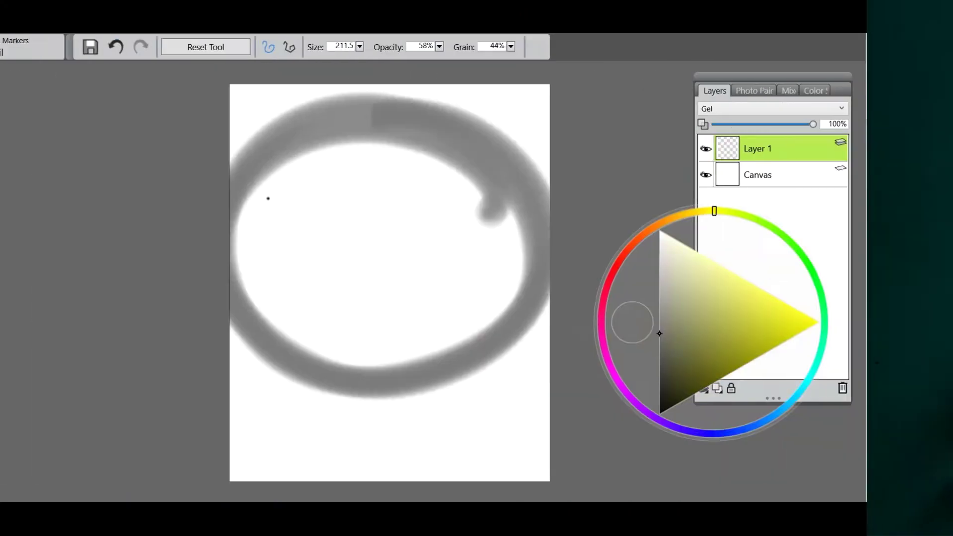
- Fill in the grey oval background and draw a light grey sword stuck in a stone on it at brush size 23.8
{"action": "mouse_move", "coordinate": [351, 198]}
{"action": "left_mouse_down"}
{"action": "mouse_move", "coordinate": [437, 145]}
{"action": "mouse_move", "coordinate": [634, 264]}
{"action": "mouse_move", "coordinate": [319, 226]}
{"action": "mouse_move", "coordinate": [623, 336]}
{"action": "mouse_move", "coordinate": [372, 334]}
{"action": "mouse_move", "coordinate": [338, 357]}
{"action": "left_mouse_up"}
{"action": "left_click", "coordinate": [745, 256]}
{"action": "left_click_drag", "start_coordinate": [446, 46], "coordinate": [309, 55]}
{"action": "mouse_move", "coordinate": [481, 198]}
{"action": "left_mouse_down"}
{"action": "mouse_move", "coordinate": [465, 257]}
{"action": "mouse_move", "coordinate": [482, 196]}
{"action": "mouse_move", "coordinate": [469, 251]}
{"action": "left_mouse_up"}
{"action": "mouse_move", "coordinate": [460, 185]}
{"action": "left_mouse_down"}
{"action": "mouse_move", "coordinate": [487, 180]}
{"action": "mouse_move", "coordinate": [490, 157]}
{"action": "mouse_move", "coordinate": [483, 181]}
{"action": "mouse_move", "coordinate": [489, 152]}
{"action": "left_mouse_up"}
{"action": "mouse_move", "coordinate": [480, 259]}
{"action": "left_mouse_down"}
{"action": "mouse_move", "coordinate": [434, 253]}
{"action": "mouse_move", "coordinate": [497, 294]}
{"action": "mouse_move", "coordinate": [409, 272]}
{"action": "mouse_move", "coordinate": [489, 299]}
{"action": "mouse_move", "coordinate": [422, 266]}
{"action": "mouse_move", "coordinate": [438, 253]}
{"action": "mouse_move", "coordinate": [477, 265]}
{"action": "mouse_move", "coordinate": [439, 256]}
{"action": "mouse_move", "coordinate": [460, 269]}
{"action": "mouse_move", "coordinate": [427, 264]}
{"action": "mouse_move", "coordinate": [489, 299]}
{"action": "mouse_move", "coordinate": [415, 275]}
{"action": "mouse_move", "coordinate": [462, 291]}
{"action": "mouse_move", "coordinate": [408, 276]}
{"action": "left_mouse_up"}
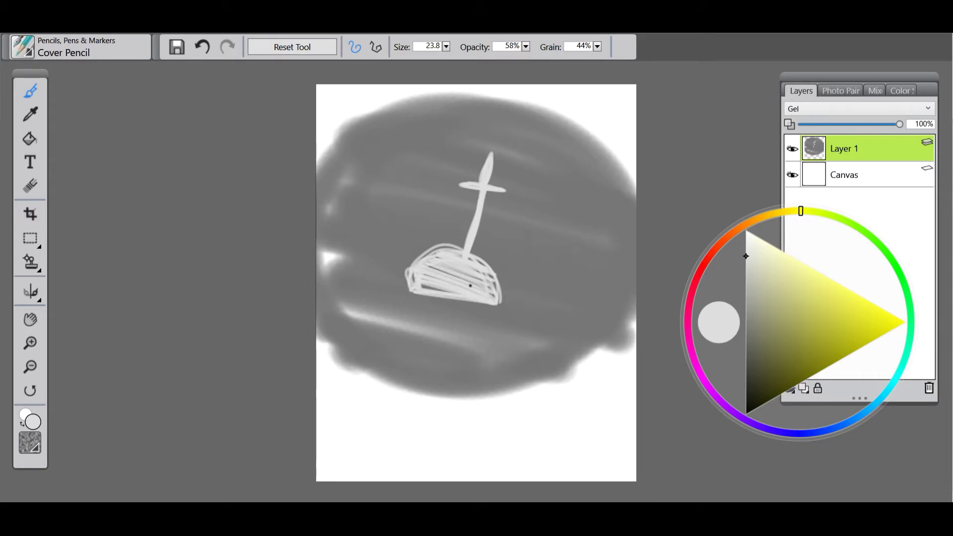
- Erase the grey sword-and-stone drawing from the layer with a larger eraser
{"action": "key", "text": "n"}
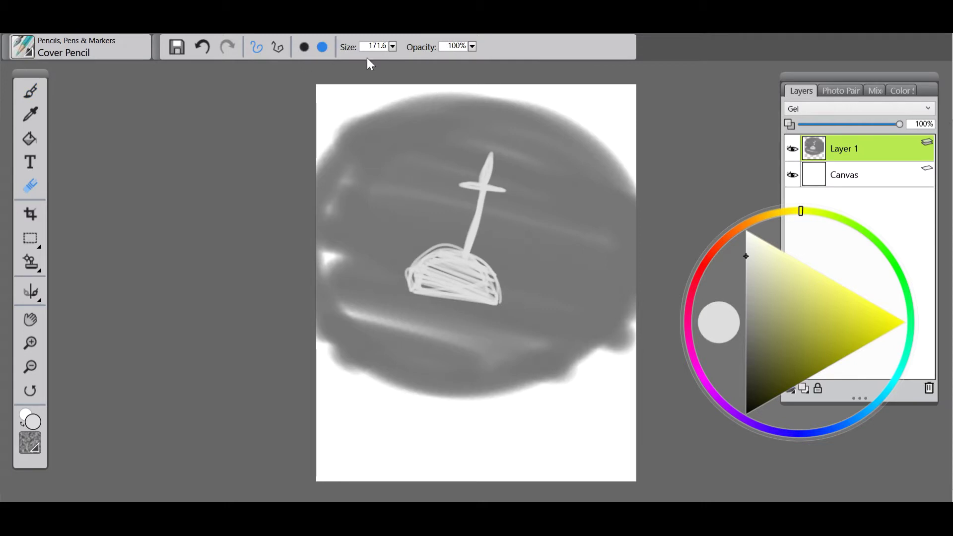
{"action": "left_click_drag", "start_coordinate": [393, 46], "coordinate": [304, 70]}
{"action": "mouse_move", "coordinate": [517, 156]}
{"action": "left_mouse_down"}
{"action": "mouse_move", "coordinate": [327, 156]}
{"action": "mouse_move", "coordinate": [391, 144]}
{"action": "mouse_move", "coordinate": [465, 245]}
{"action": "mouse_move", "coordinate": [285, 270]}
{"action": "left_mouse_up"}
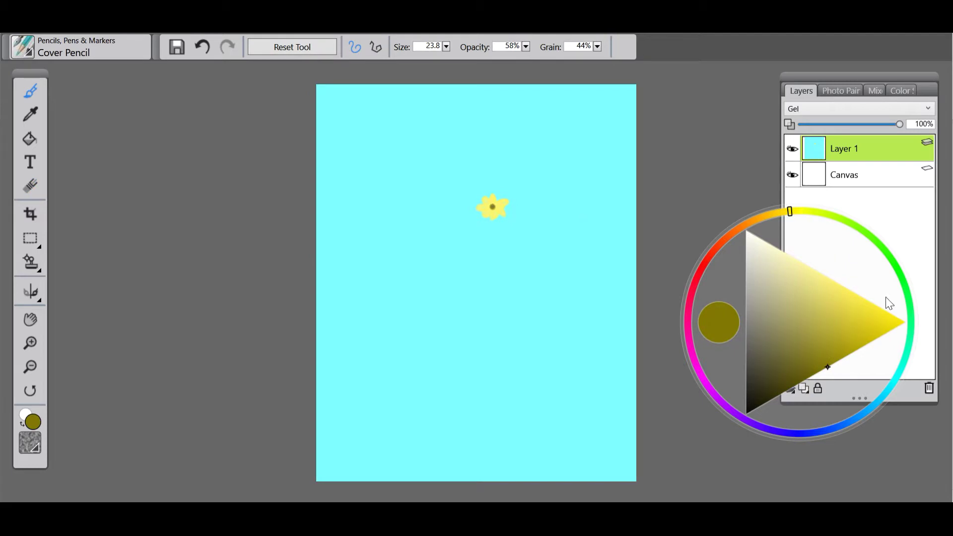
- Draw a curved bright green stem under the yellow flower on the cyan background
{"action": "left_click", "coordinate": [900, 273]}
{"action": "left_click", "coordinate": [873, 341]}
{"action": "left_click_drag", "start_coordinate": [489, 221], "coordinate": [459, 240]}
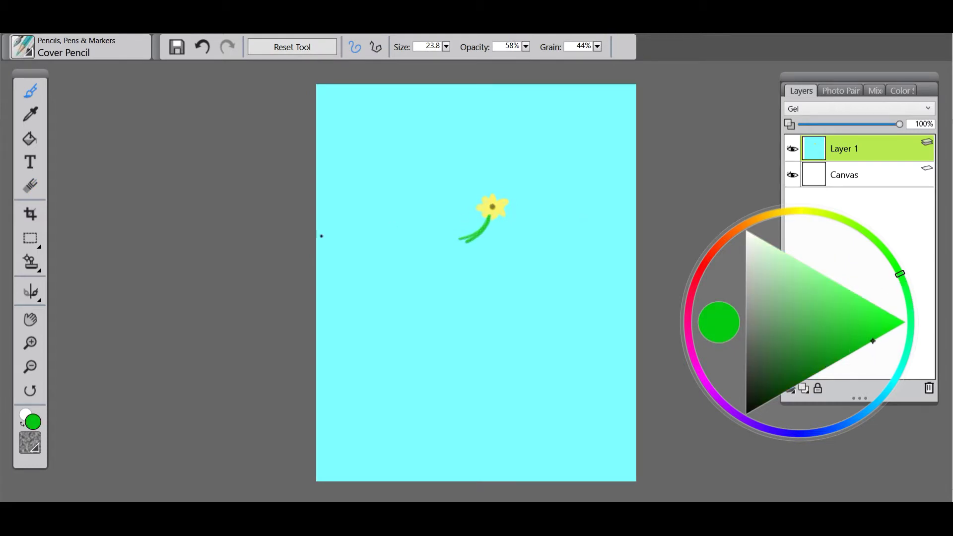
- Erase the flower picture and paint a solid light pink oval on the left half of the page at brush size 115.6
{"action": "left_click", "coordinate": [29, 187]}
{"action": "mouse_move", "coordinate": [585, 99]}
{"action": "left_mouse_down"}
{"action": "mouse_move", "coordinate": [546, 129]}
{"action": "mouse_move", "coordinate": [508, 187]}
{"action": "mouse_move", "coordinate": [734, 318]}
{"action": "mouse_move", "coordinate": [330, 357]}
{"action": "left_mouse_up"}
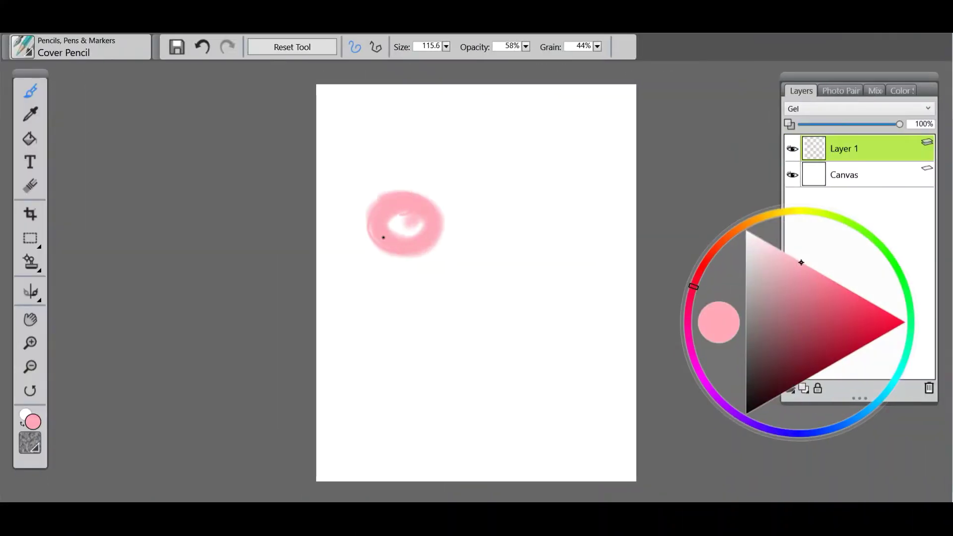
{"action": "mouse_move", "coordinate": [384, 237]}
{"action": "left_mouse_down"}
{"action": "mouse_move", "coordinate": [431, 226]}
{"action": "mouse_move", "coordinate": [370, 218]}
{"action": "mouse_move", "coordinate": [409, 251]}
{"action": "mouse_move", "coordinate": [403, 204]}
{"action": "mouse_move", "coordinate": [416, 239]}
{"action": "mouse_move", "coordinate": [387, 205]}
{"action": "mouse_move", "coordinate": [416, 227]}
{"action": "mouse_move", "coordinate": [406, 231]}
{"action": "left_mouse_up"}
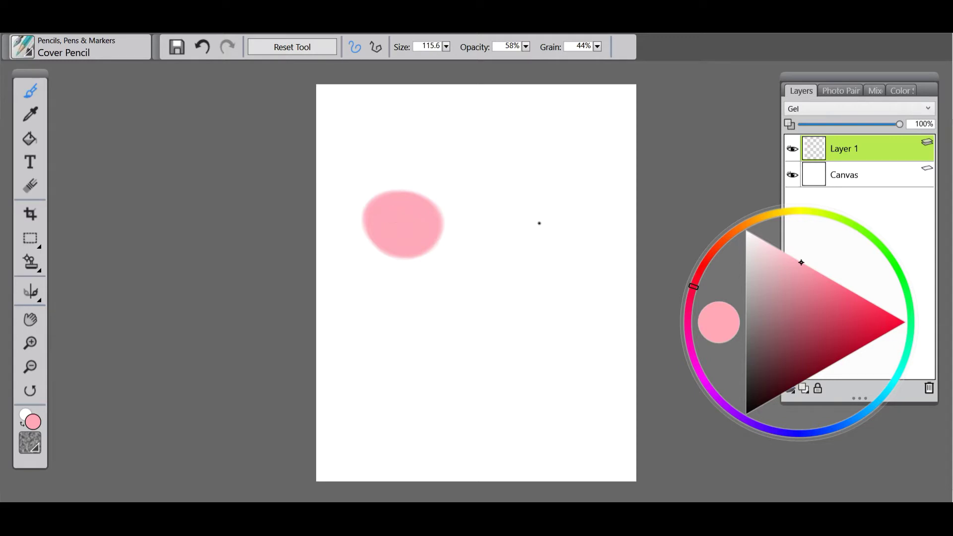
- Repaint the pink oval in a saturated pinkish red and paint a pale cyan patch to its right
{"action": "mouse_move", "coordinate": [833, 295]}
{"action": "left_mouse_down"}
{"action": "mouse_move", "coordinate": [869, 276]}
{"action": "mouse_move", "coordinate": [874, 304]}
{"action": "left_mouse_up"}
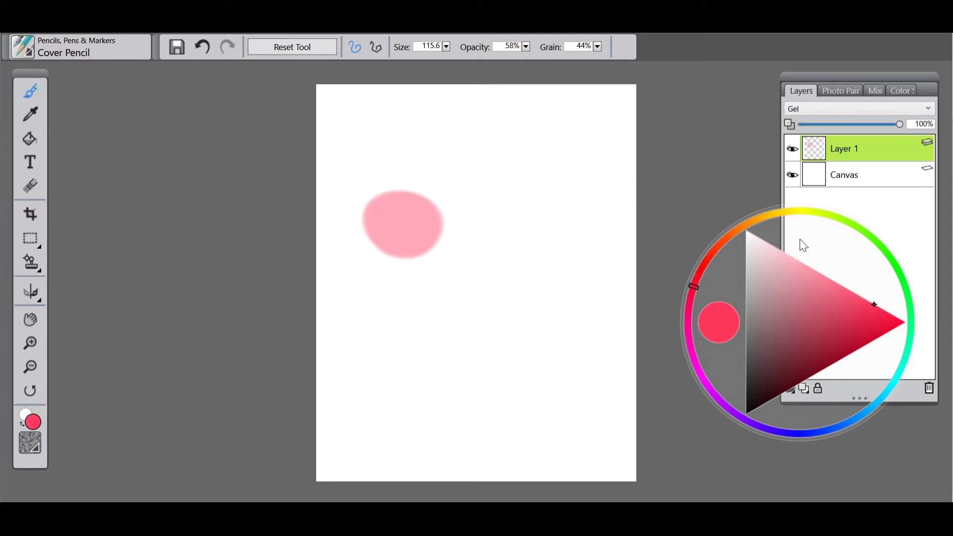
{"action": "mouse_move", "coordinate": [398, 228]}
{"action": "left_mouse_down"}
{"action": "mouse_move", "coordinate": [431, 226]}
{"action": "mouse_move", "coordinate": [380, 203]}
{"action": "mouse_move", "coordinate": [404, 250]}
{"action": "mouse_move", "coordinate": [427, 209]}
{"action": "mouse_move", "coordinate": [371, 212]}
{"action": "mouse_move", "coordinate": [405, 248]}
{"action": "mouse_move", "coordinate": [429, 210]}
{"action": "mouse_move", "coordinate": [372, 221]}
{"action": "mouse_move", "coordinate": [429, 235]}
{"action": "mouse_move", "coordinate": [382, 209]}
{"action": "mouse_move", "coordinate": [424, 234]}
{"action": "mouse_move", "coordinate": [381, 212]}
{"action": "mouse_move", "coordinate": [410, 233]}
{"action": "left_mouse_up"}
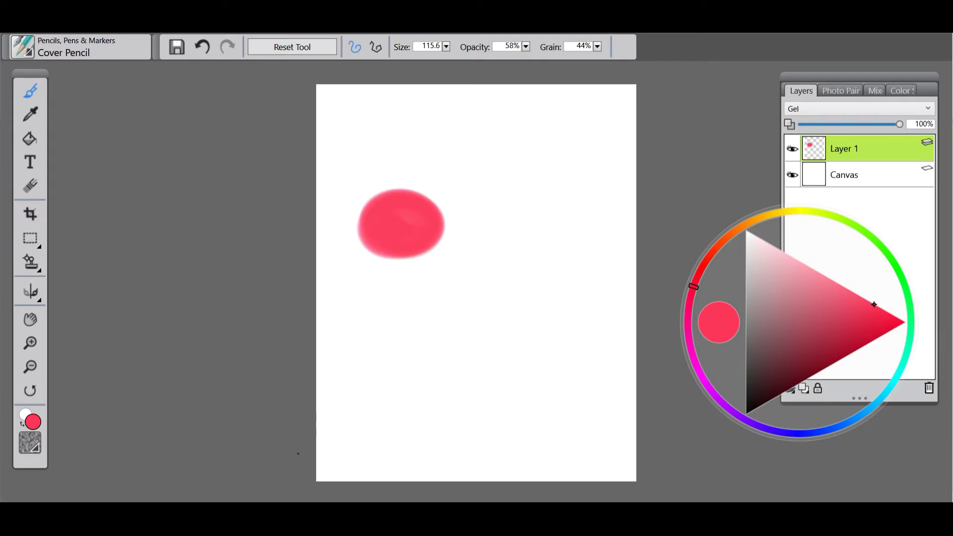
{"action": "left_click", "coordinate": [894, 381]}
{"action": "mouse_move", "coordinate": [821, 317]}
{"action": "left_mouse_down"}
{"action": "mouse_move", "coordinate": [803, 256]}
{"action": "mouse_move", "coordinate": [797, 271]}
{"action": "left_mouse_up"}
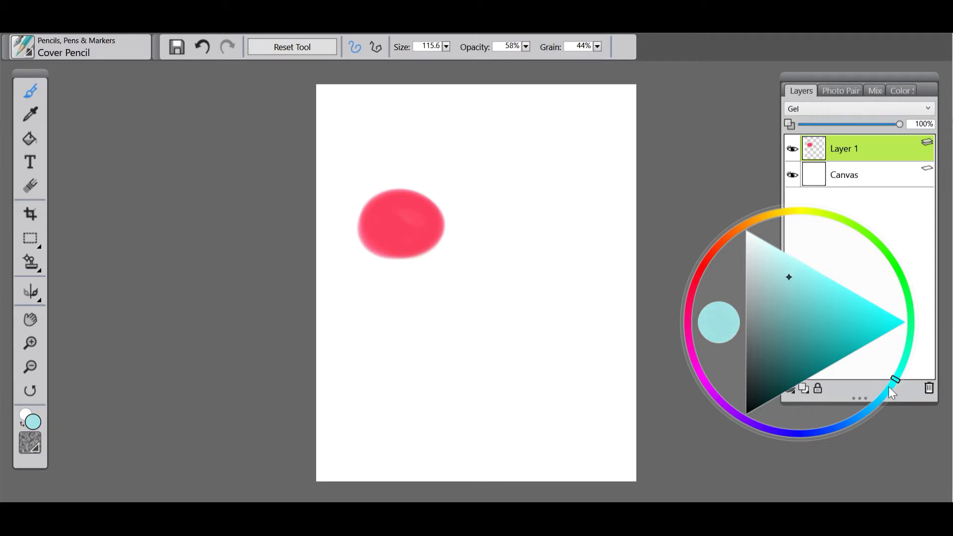
{"action": "mouse_move", "coordinate": [470, 235]}
{"action": "left_mouse_down"}
{"action": "mouse_move", "coordinate": [453, 243]}
{"action": "mouse_move", "coordinate": [463, 273]}
{"action": "mouse_move", "coordinate": [494, 245]}
{"action": "mouse_move", "coordinate": [446, 266]}
{"action": "mouse_move", "coordinate": [505, 262]}
{"action": "mouse_move", "coordinate": [446, 253]}
{"action": "mouse_move", "coordinate": [471, 288]}
{"action": "mouse_move", "coordinate": [487, 232]}
{"action": "mouse_move", "coordinate": [441, 270]}
{"action": "mouse_move", "coordinate": [504, 271]}
{"action": "mouse_move", "coordinate": [452, 255]}
{"action": "mouse_move", "coordinate": [484, 288]}
{"action": "mouse_move", "coordinate": [480, 245]}
{"action": "mouse_move", "coordinate": [484, 280]}
{"action": "mouse_move", "coordinate": [460, 259]}
{"action": "mouse_move", "coordinate": [485, 266]}
{"action": "left_mouse_up"}
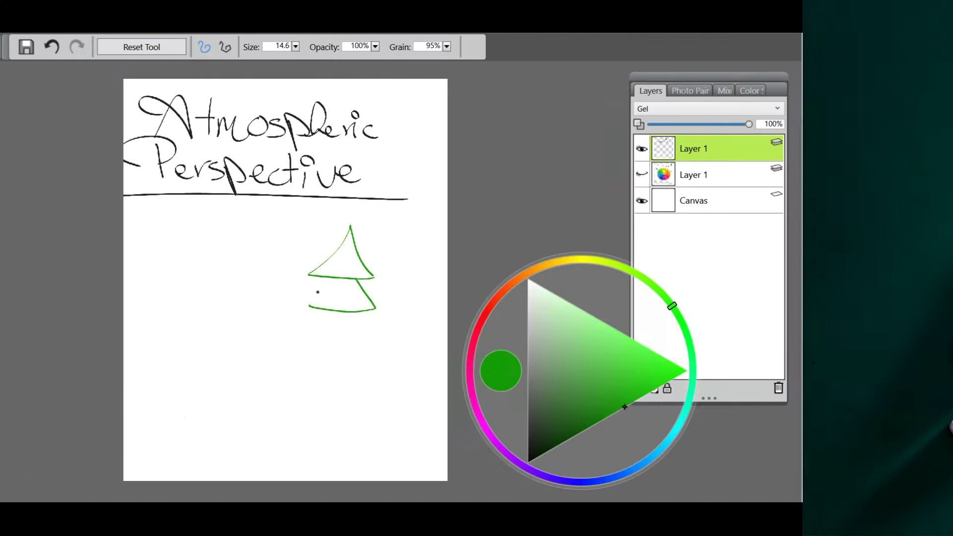
- Complete the green pine tree outline below the heading by drawing its remaining sides and bottom tier
{"action": "left_click_drag", "start_coordinate": [512, 311], "coordinate": [522, 357]}
{"action": "left_click_drag", "start_coordinate": [456, 356], "coordinate": [451, 357]}
{"action": "left_click_drag", "start_coordinate": [471, 309], "coordinate": [443, 350]}
- Outline a trunk in dark brown under the pine tree and fill it with the same brown
{"action": "left_click", "coordinate": [685, 280]}
{"action": "left_click", "coordinate": [737, 358]}
{"action": "left_click", "coordinate": [744, 424]}
{"action": "left_click_drag", "start_coordinate": [504, 356], "coordinate": [469, 386]}
{"action": "left_click", "coordinate": [30, 139]}
{"action": "left_click", "coordinate": [486, 372]}
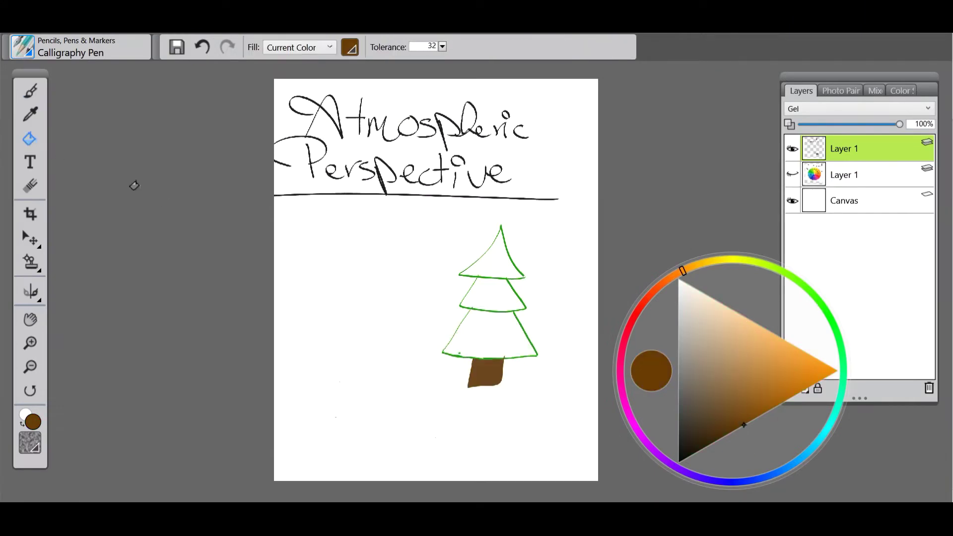
- Sample the green of the pine tree's outline and fill its middle and bottom tiers with it
{"action": "left_click", "coordinate": [30, 320]}
{"action": "key", "text": "ctrl+plus"}
{"action": "left_click", "coordinate": [24, 117]}
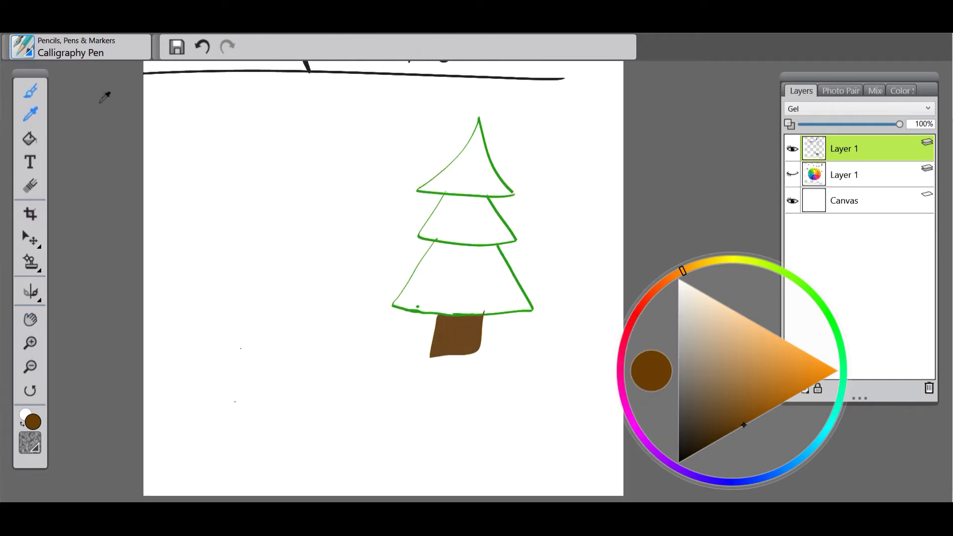
{"action": "left_click", "coordinate": [507, 226]}
{"action": "key", "text": "k"}
{"action": "left_click", "coordinate": [476, 222]}
{"action": "left_click", "coordinate": [457, 264]}
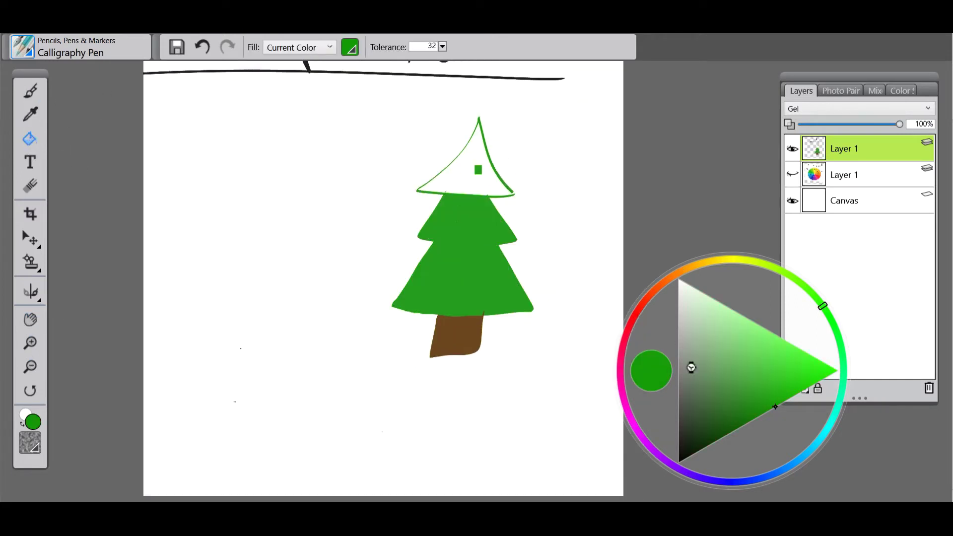
- Undo the spilled green fill, close the outline of the pine tree's top tier and fill that tier with green
{"action": "left_click", "coordinate": [603, 182]}
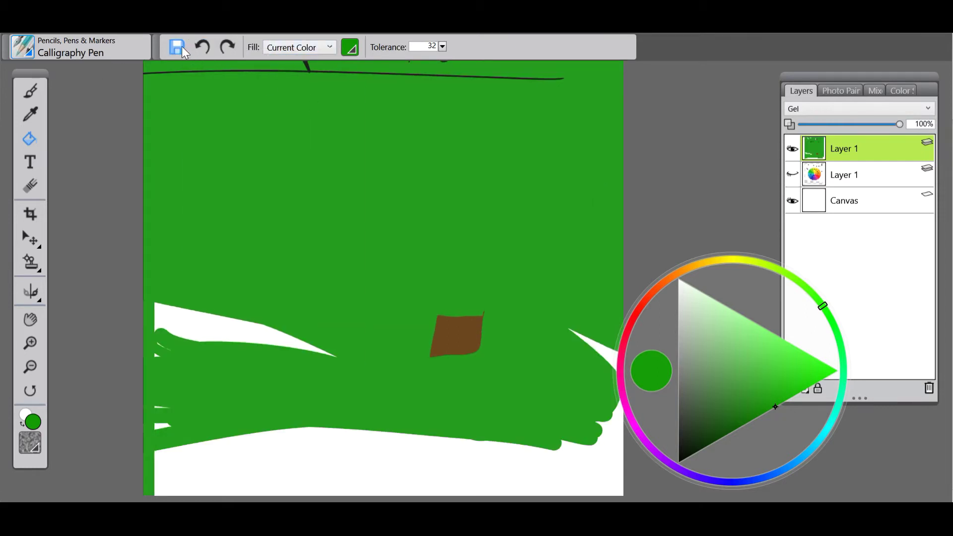
{"action": "left_click", "coordinate": [201, 46]}
{"action": "left_click", "coordinate": [30, 91]}
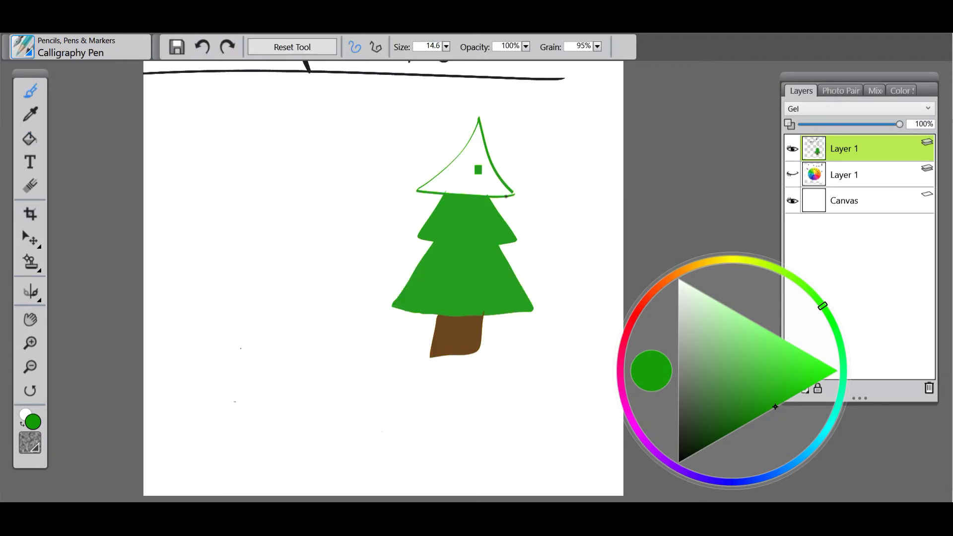
{"action": "key", "text": "k"}
{"action": "left_click", "coordinate": [433, 175]}
- Outline a smaller three-tier pine tree in a desaturated green to the left of the large tree
{"action": "left_click", "coordinate": [727, 376]}
{"action": "key", "text": "b"}
{"action": "mouse_move", "coordinate": [353, 213]}
{"action": "left_mouse_down"}
{"action": "mouse_move", "coordinate": [303, 212]}
{"action": "mouse_move", "coordinate": [354, 213]}
{"action": "mouse_move", "coordinate": [353, 234]}
{"action": "mouse_move", "coordinate": [300, 239]}
{"action": "left_mouse_up"}
{"action": "mouse_move", "coordinate": [343, 239]}
{"action": "left_mouse_down"}
{"action": "mouse_move", "coordinate": [361, 266]}
{"action": "mouse_move", "coordinate": [298, 267]}
{"action": "left_mouse_up"}
{"action": "mouse_move", "coordinate": [315, 237]}
{"action": "left_mouse_down"}
{"action": "mouse_move", "coordinate": [290, 268]}
{"action": "mouse_move", "coordinate": [339, 268]}
{"action": "left_mouse_up"}
- Fill all three tiers of the smaller pine tree with the desaturated green
{"action": "key", "text": "k"}
{"action": "left_click", "coordinate": [323, 256]}
{"action": "left_click", "coordinate": [326, 227]}
{"action": "left_click", "coordinate": [325, 195]}
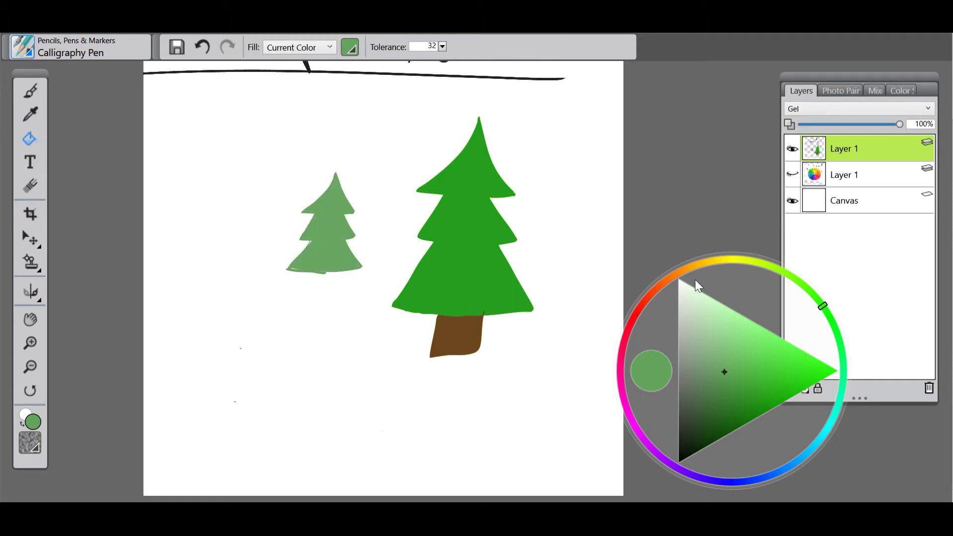
- Outline a trunk in muted tan under the smaller tree and fill it, undoing the fill that spills over the background
{"action": "left_click", "coordinate": [698, 265]}
{"action": "left_click", "coordinate": [31, 91]}
{"action": "left_click_drag", "start_coordinate": [338, 272], "coordinate": [303, 297]}
{"action": "left_click_drag", "start_coordinate": [305, 272], "coordinate": [304, 296]}
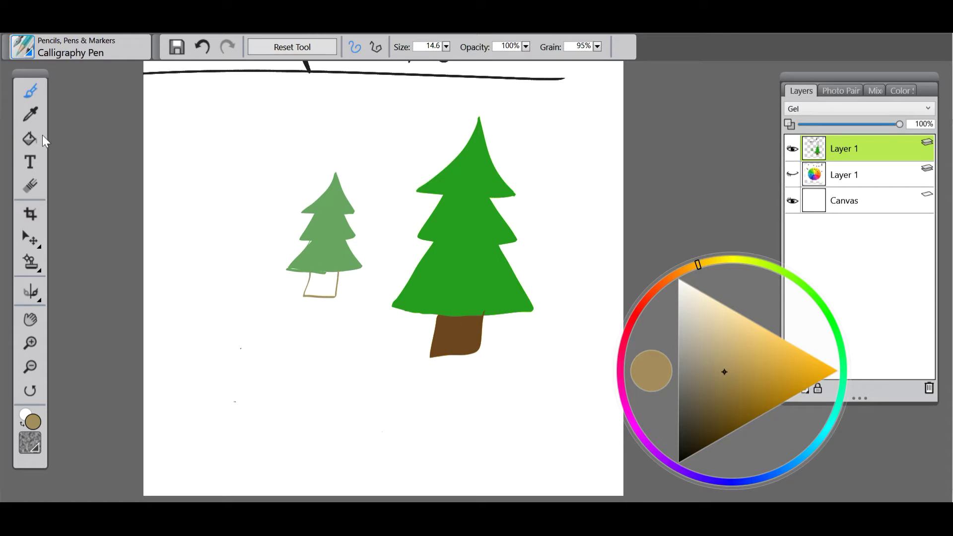
{"action": "key", "text": "k"}
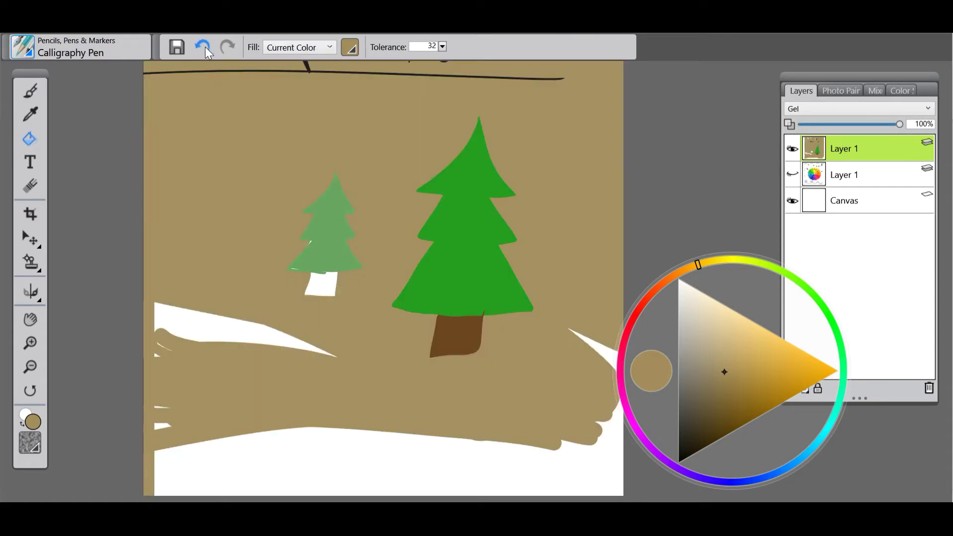
{"action": "left_click", "coordinate": [202, 47]}
- Sample the smaller tree's green, shift it to a greyer green and outline a third, smallest pine tree further left
{"action": "left_click", "coordinate": [31, 116]}
{"action": "left_click", "coordinate": [349, 243]}
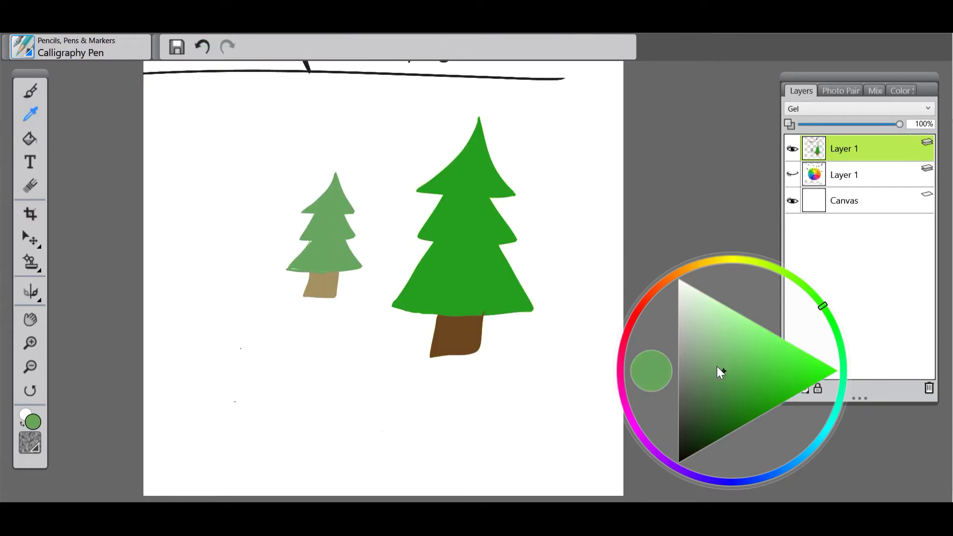
{"action": "left_click", "coordinate": [31, 91]}
{"action": "left_click_drag", "start_coordinate": [268, 213], "coordinate": [242, 221]}
- Fill the three tiers of the smallest pine tree with the greyish green
{"action": "key", "text": "k"}
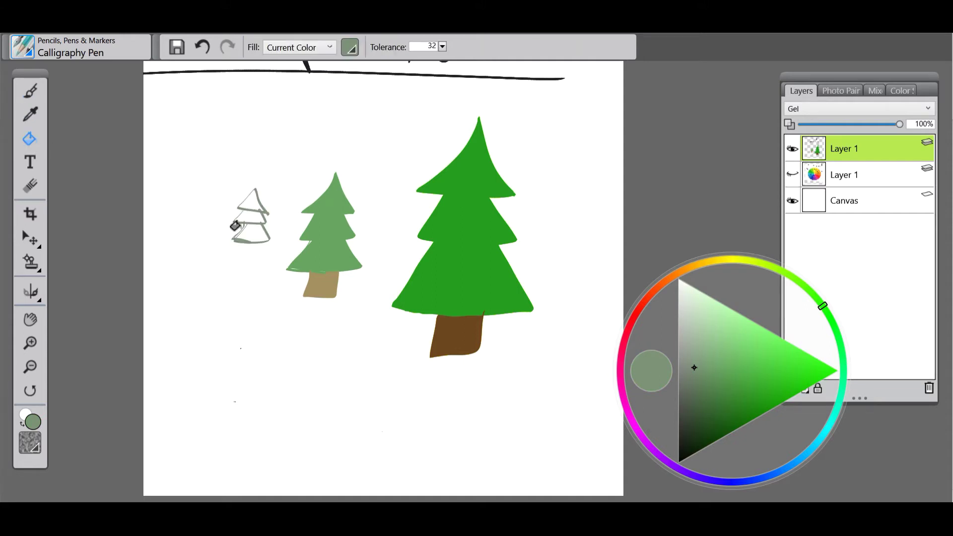
{"action": "left_click", "coordinate": [243, 231]}
{"action": "left_click", "coordinate": [249, 198]}
{"action": "left_click", "coordinate": [251, 216]}
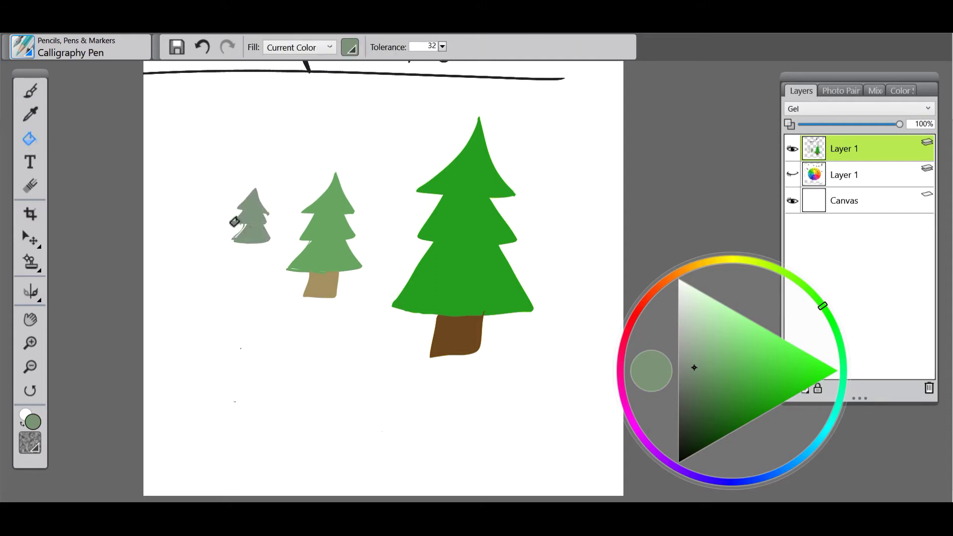
- Extend the smallest tree's lower-left branch and fill the gap in grey-green, undoing the extra fill on the background
{"action": "key", "text": "b"}
{"action": "key", "text": "k"}
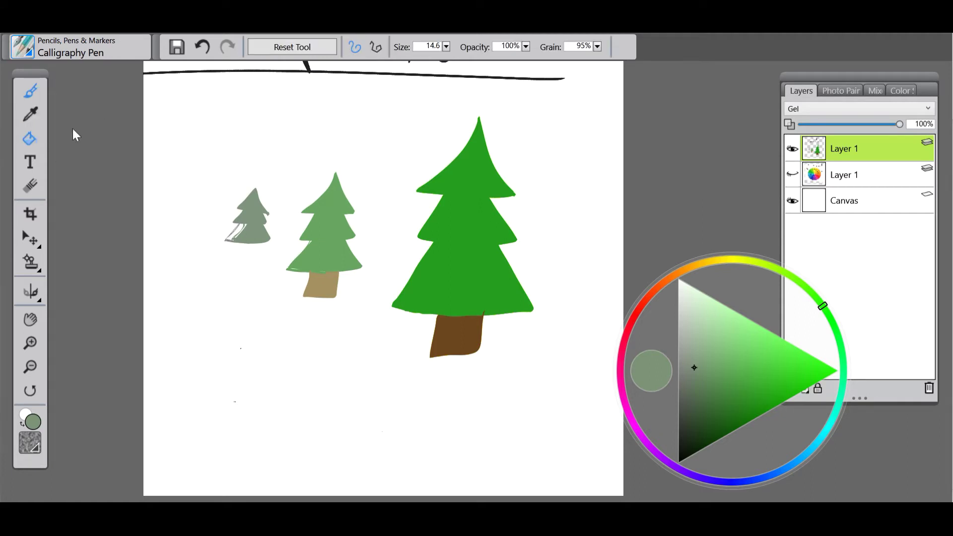
{"action": "left_click", "coordinate": [230, 232]}
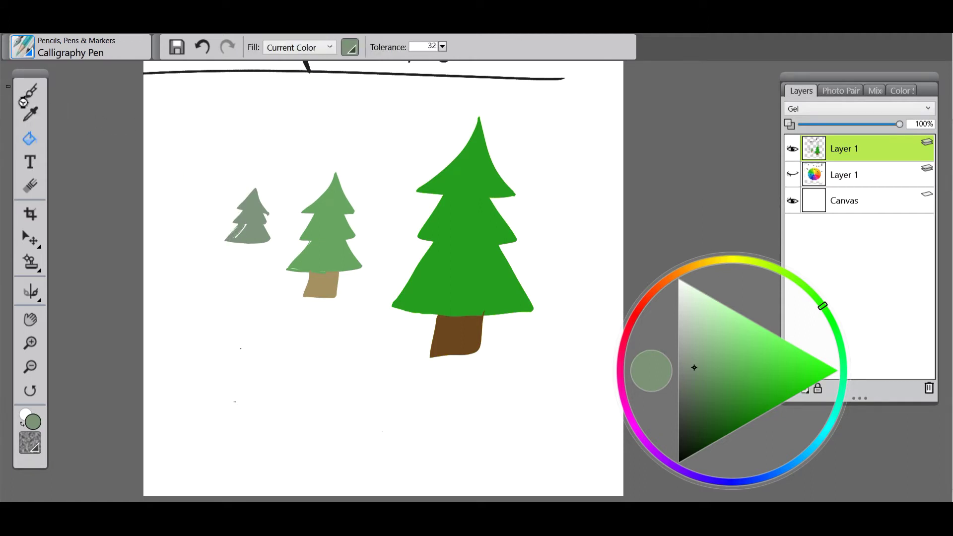
{"action": "left_click", "coordinate": [243, 112]}
{"action": "key", "text": "ctrl+z"}
{"action": "left_click", "coordinate": [30, 93]}
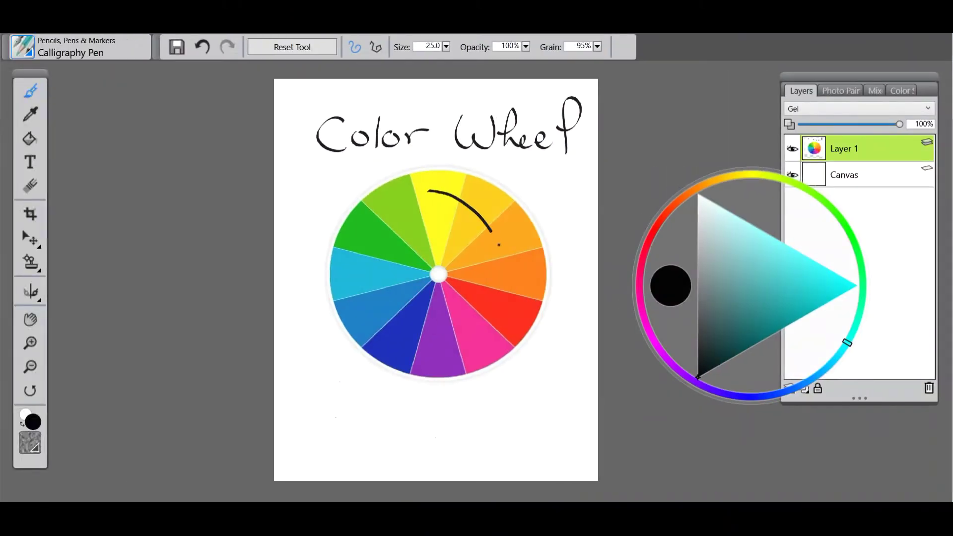
- Finish the black arc over the yellow-to-red wedges, label it "Warm", and mark and label the cool side of the color wheel
{"action": "left_click_drag", "start_coordinate": [499, 245], "coordinate": [499, 310]}
{"action": "left_click_drag", "start_coordinate": [516, 173], "coordinate": [572, 244]}
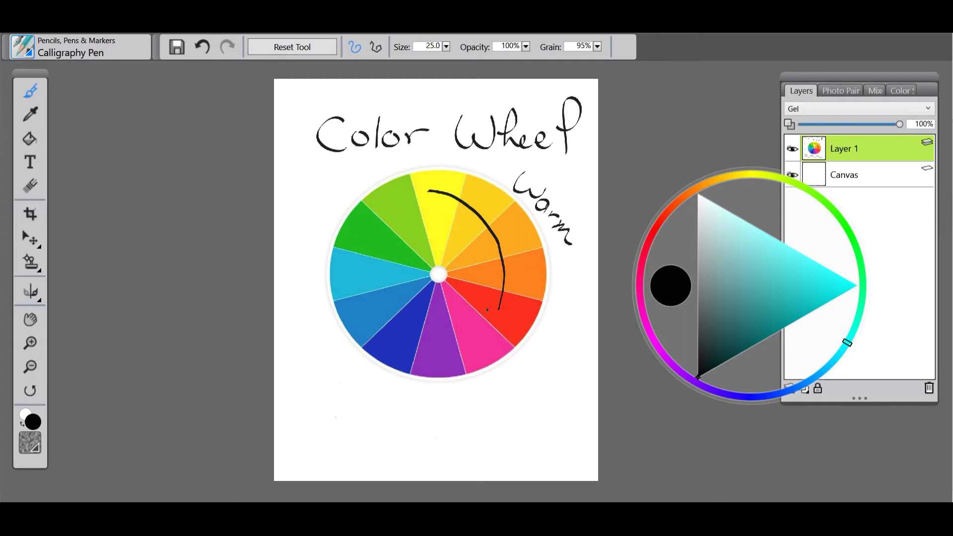
{"action": "mouse_move", "coordinate": [498, 310]}
{"action": "left_mouse_down"}
{"action": "mouse_move", "coordinate": [473, 327]}
{"action": "mouse_move", "coordinate": [383, 232]}
{"action": "mouse_move", "coordinate": [407, 222]}
{"action": "left_mouse_up"}
{"action": "mouse_move", "coordinate": [297, 213]}
{"action": "left_mouse_down"}
{"action": "mouse_move", "coordinate": [296, 238]}
{"action": "mouse_move", "coordinate": [312, 222]}
{"action": "mouse_move", "coordinate": [324, 174]}
{"action": "left_mouse_up"}
{"action": "left_click", "coordinate": [312, 217]}
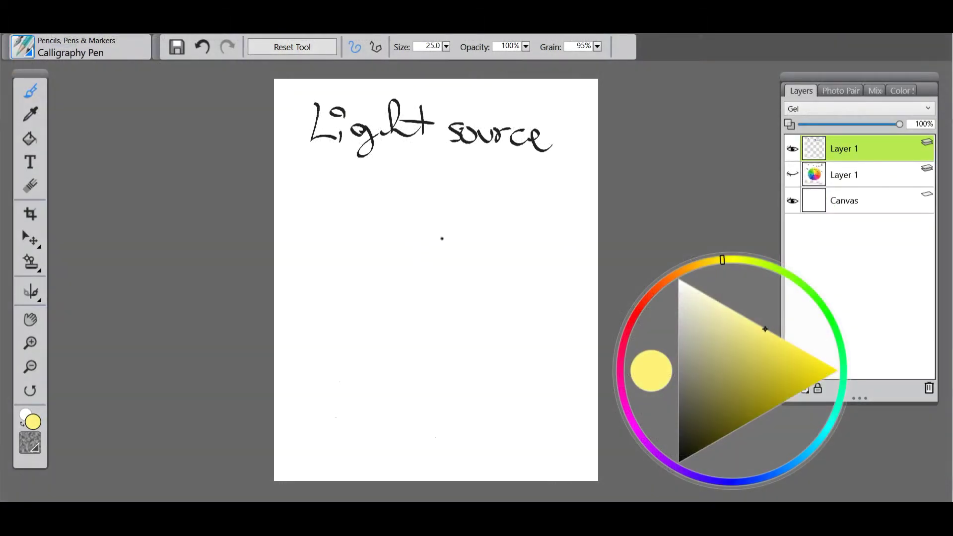
- Paint a filled pale yellow oval under the "Light source" heading and a small yellow light with three rays to its upper left
{"action": "mouse_move", "coordinate": [444, 229]}
{"action": "left_mouse_down"}
{"action": "mouse_move", "coordinate": [396, 238]}
{"action": "mouse_move", "coordinate": [431, 227]}
{"action": "left_mouse_up"}
{"action": "key", "text": "k"}
{"action": "left_click", "coordinate": [442, 261]}
{"action": "key", "text": "b"}
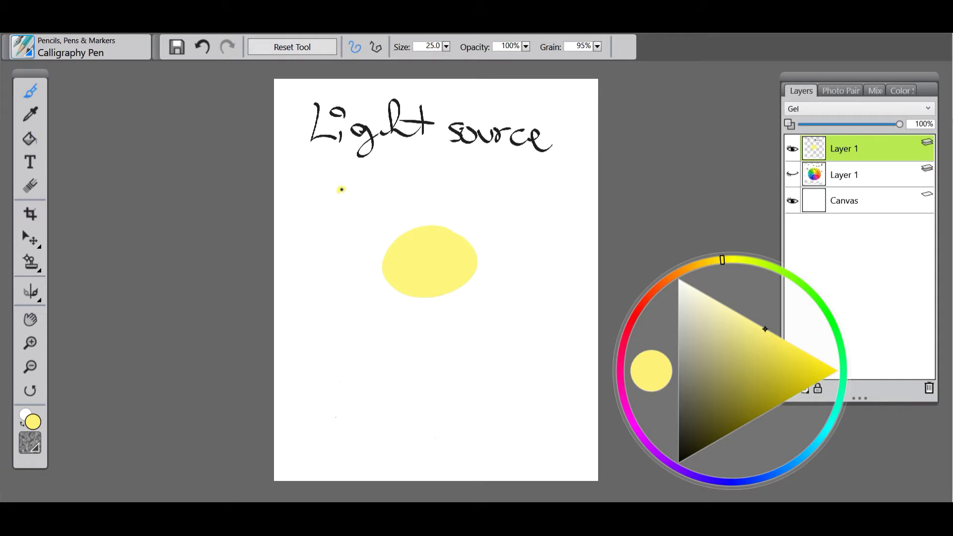
{"action": "left_click_drag", "start_coordinate": [340, 188], "coordinate": [399, 193]}
{"action": "mouse_move", "coordinate": [352, 195]}
{"action": "left_mouse_down"}
{"action": "mouse_move", "coordinate": [368, 201]}
{"action": "mouse_move", "coordinate": [363, 218]}
{"action": "left_mouse_up"}
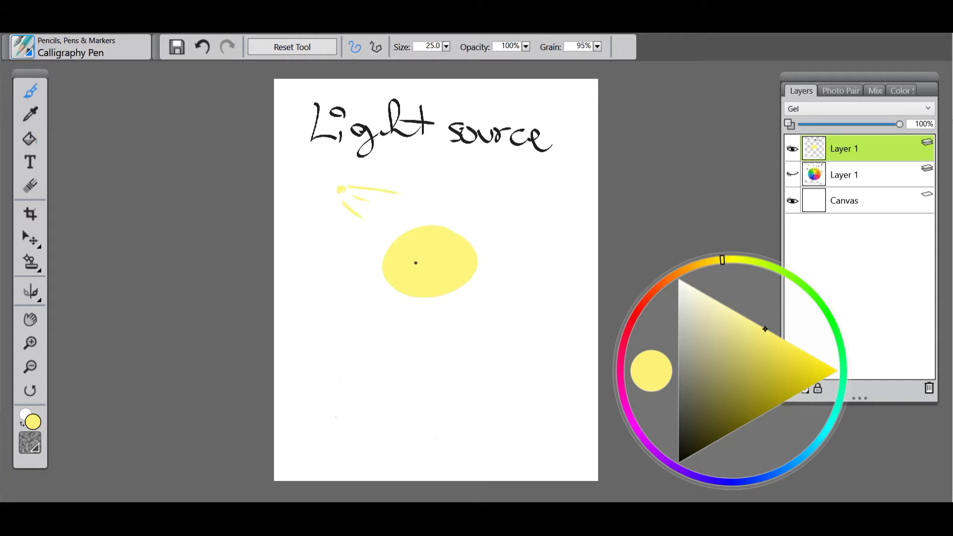
- Shift the colour to light orange and refill the oval with it
{"action": "left_click", "coordinate": [690, 268]}
{"action": "left_click", "coordinate": [29, 139]}
{"action": "left_click", "coordinate": [403, 262]}
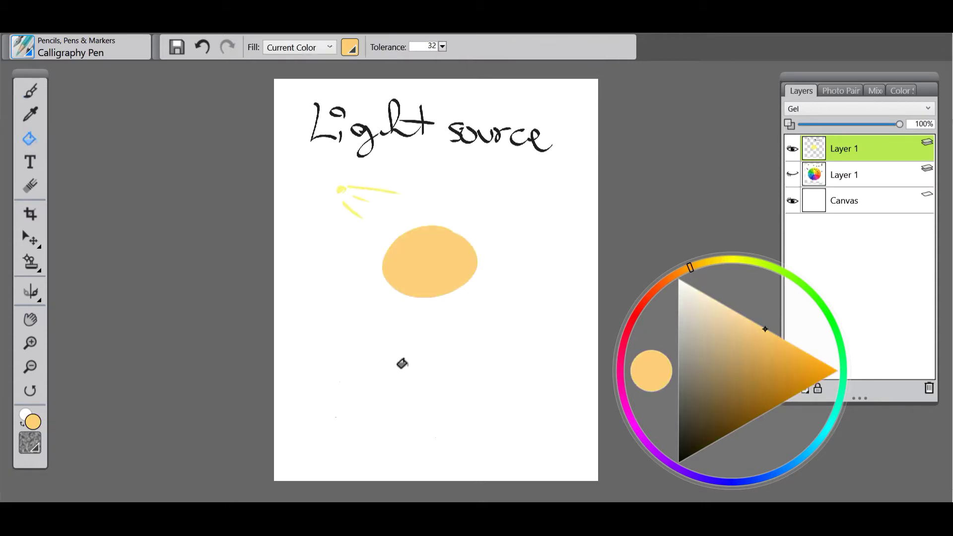
- Paint a light yellow highlight along the oval's upper-left edge, facing the light source
{"action": "key", "text": "b"}
{"action": "left_click", "coordinate": [728, 259]}
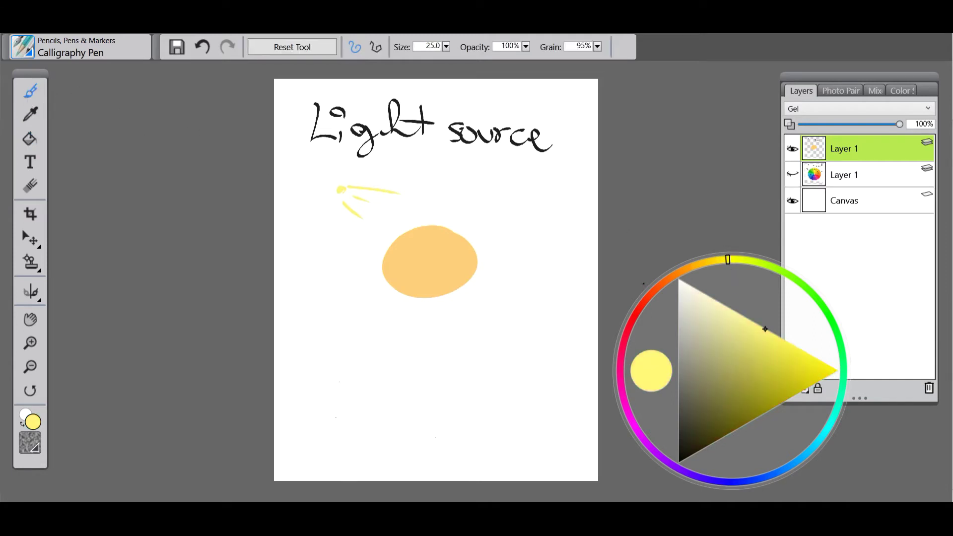
{"action": "left_click_drag", "start_coordinate": [429, 232], "coordinate": [387, 264]}
{"action": "mouse_move", "coordinate": [428, 227]}
{"action": "left_mouse_down"}
{"action": "mouse_move", "coordinate": [389, 257]}
{"action": "mouse_move", "coordinate": [391, 249]}
{"action": "mouse_move", "coordinate": [385, 270]}
{"action": "left_mouse_up"}
{"action": "mouse_move", "coordinate": [426, 231]}
{"action": "left_mouse_down"}
{"action": "mouse_move", "coordinate": [386, 269]}
{"action": "mouse_move", "coordinate": [439, 228]}
{"action": "left_mouse_up"}
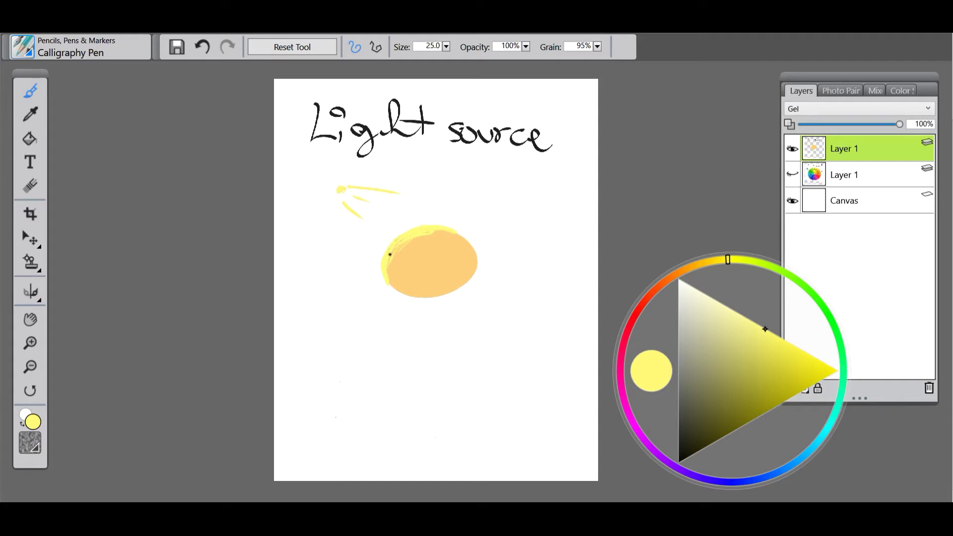
- Choose a muted blue and stroke a shadow along the oval's lower-right edge
{"action": "left_click", "coordinate": [779, 476]}
{"action": "left_click_drag", "start_coordinate": [679, 476], "coordinate": [759, 480]}
{"action": "left_click", "coordinate": [750, 381]}
{"action": "left_click_drag", "start_coordinate": [748, 377], "coordinate": [713, 353]}
{"action": "mouse_move", "coordinate": [459, 236]}
{"action": "left_mouse_down"}
{"action": "mouse_move", "coordinate": [458, 271]}
{"action": "mouse_move", "coordinate": [432, 284]}
{"action": "left_mouse_up"}
{"action": "mouse_move", "coordinate": [462, 238]}
{"action": "left_mouse_down"}
{"action": "mouse_move", "coordinate": [440, 288]}
{"action": "mouse_move", "coordinate": [461, 255]}
{"action": "mouse_move", "coordinate": [392, 279]}
{"action": "mouse_move", "coordinate": [437, 282]}
{"action": "mouse_move", "coordinate": [404, 295]}
{"action": "mouse_move", "coordinate": [457, 273]}
{"action": "mouse_move", "coordinate": [398, 293]}
{"action": "mouse_move", "coordinate": [464, 246]}
{"action": "mouse_move", "coordinate": [475, 271]}
{"action": "mouse_move", "coordinate": [460, 238]}
{"action": "mouse_move", "coordinate": [459, 283]}
{"action": "mouse_move", "coordinate": [468, 244]}
{"action": "mouse_move", "coordinate": [415, 293]}
{"action": "mouse_move", "coordinate": [468, 252]}
{"action": "left_mouse_up"}
{"action": "left_click_drag", "start_coordinate": [439, 281], "coordinate": [419, 286]}
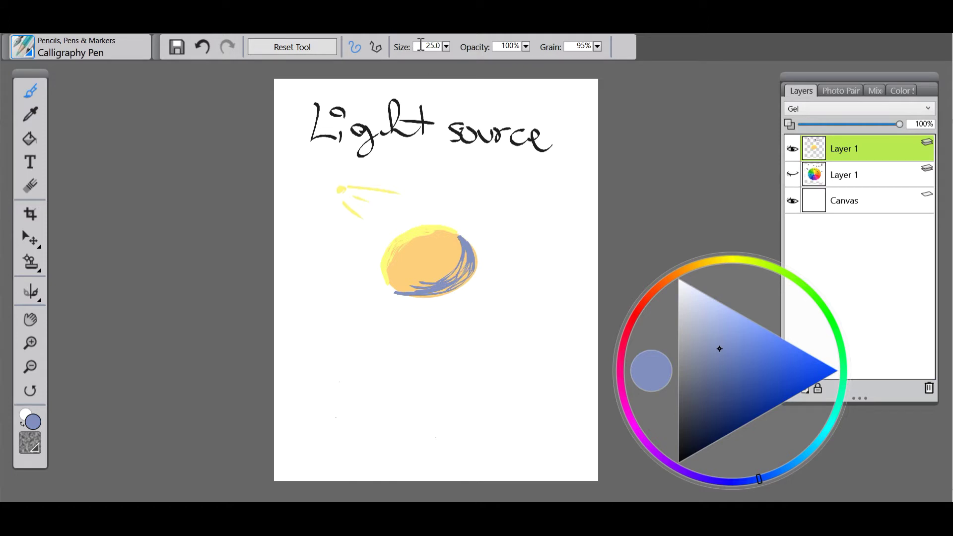
- Enlarge the brush to 48.9 and thicken the muted blue shadow across the oval's lower part
{"action": "mouse_move", "coordinate": [447, 46]}
{"action": "left_mouse_down"}
{"action": "mouse_move", "coordinate": [267, 72]}
{"action": "mouse_move", "coordinate": [354, 101]}
{"action": "left_mouse_up"}
{"action": "mouse_move", "coordinate": [468, 256]}
{"action": "left_mouse_down"}
{"action": "mouse_move", "coordinate": [423, 287]}
{"action": "mouse_move", "coordinate": [466, 254]}
{"action": "mouse_move", "coordinate": [443, 285]}
{"action": "mouse_move", "coordinate": [471, 251]}
{"action": "mouse_move", "coordinate": [466, 277]}
{"action": "mouse_move", "coordinate": [426, 288]}
{"action": "mouse_move", "coordinate": [466, 267]}
{"action": "mouse_move", "coordinate": [439, 292]}
{"action": "mouse_move", "coordinate": [459, 279]}
{"action": "mouse_move", "coordinate": [399, 288]}
{"action": "mouse_move", "coordinate": [415, 292]}
{"action": "mouse_move", "coordinate": [391, 284]}
{"action": "left_mouse_up"}
{"action": "left_click_drag", "start_coordinate": [454, 271], "coordinate": [400, 285]}
{"action": "left_click_drag", "start_coordinate": [464, 255], "coordinate": [438, 280]}
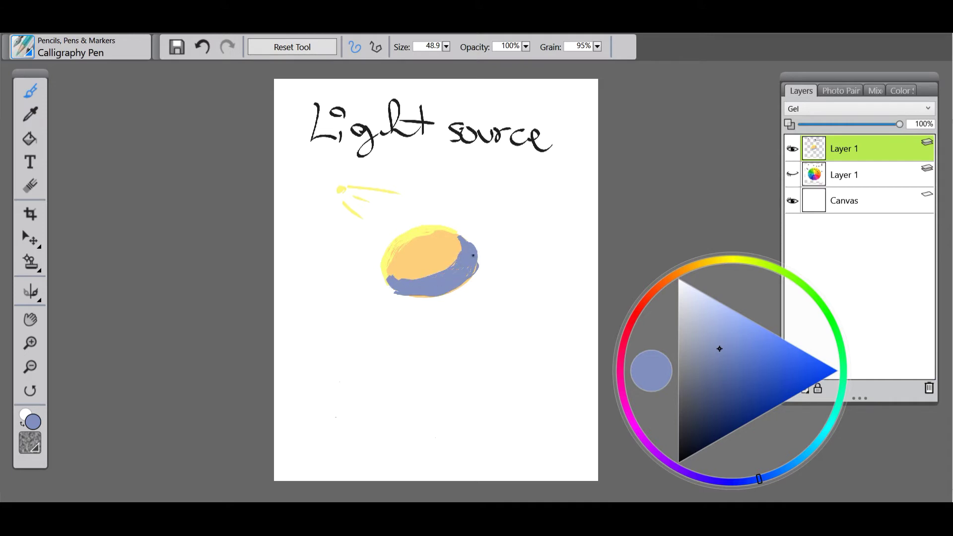
{"action": "left_click_drag", "start_coordinate": [432, 298], "coordinate": [405, 298]}
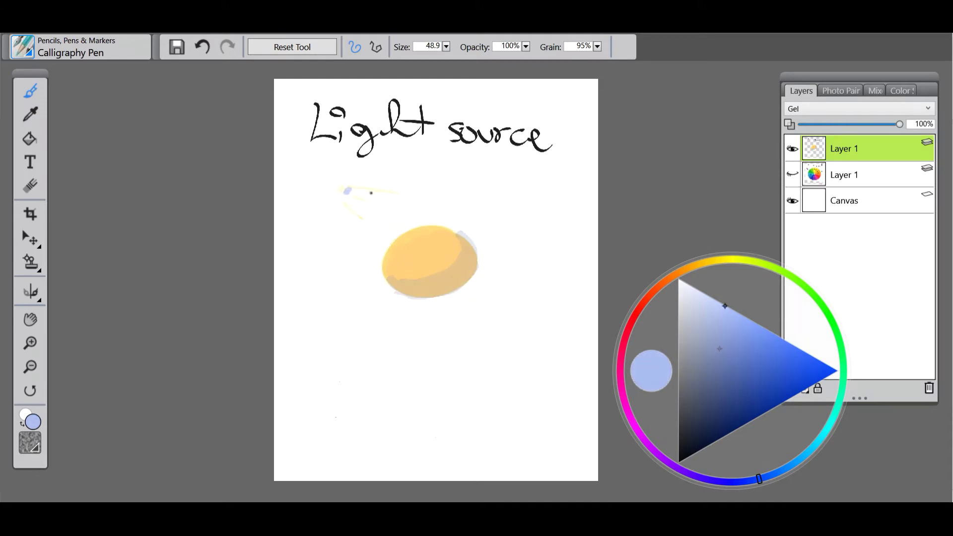
- Draw pale blue light rays toward the oval and a pale blue highlight along its upper-left edge
{"action": "mouse_move", "coordinate": [362, 190]}
{"action": "left_mouse_down"}
{"action": "mouse_move", "coordinate": [401, 197]}
{"action": "mouse_move", "coordinate": [366, 240]}
{"action": "left_mouse_up"}
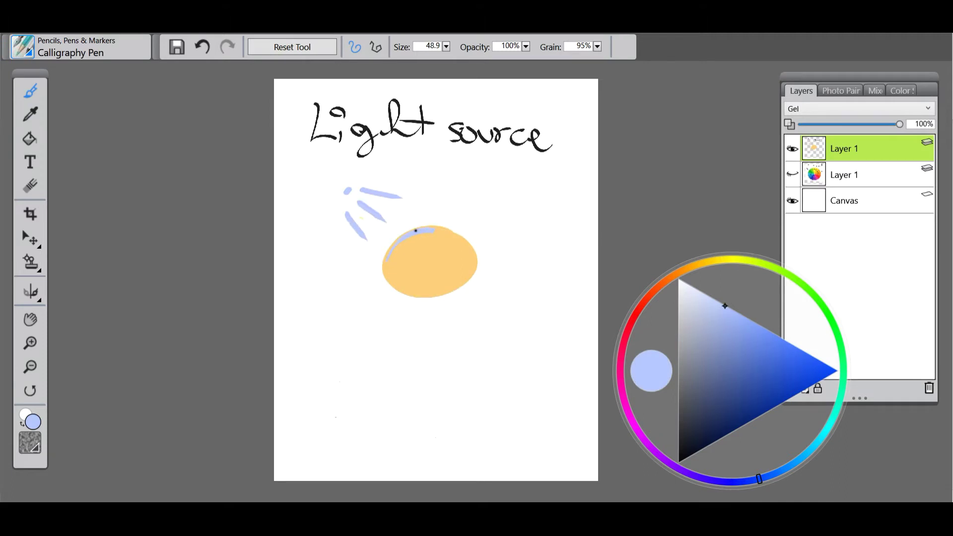
{"action": "left_click_drag", "start_coordinate": [392, 244], "coordinate": [407, 238]}
- Try shadow strokes on the oval's lower right in orange-brown and in reddish brown, undoing each attempt
{"action": "left_click", "coordinate": [678, 277]}
{"action": "mouse_move", "coordinate": [728, 332]}
{"action": "left_mouse_down"}
{"action": "mouse_move", "coordinate": [767, 376]}
{"action": "mouse_move", "coordinate": [739, 396]}
{"action": "left_mouse_up"}
{"action": "left_click_drag", "start_coordinate": [463, 244], "coordinate": [449, 297]}
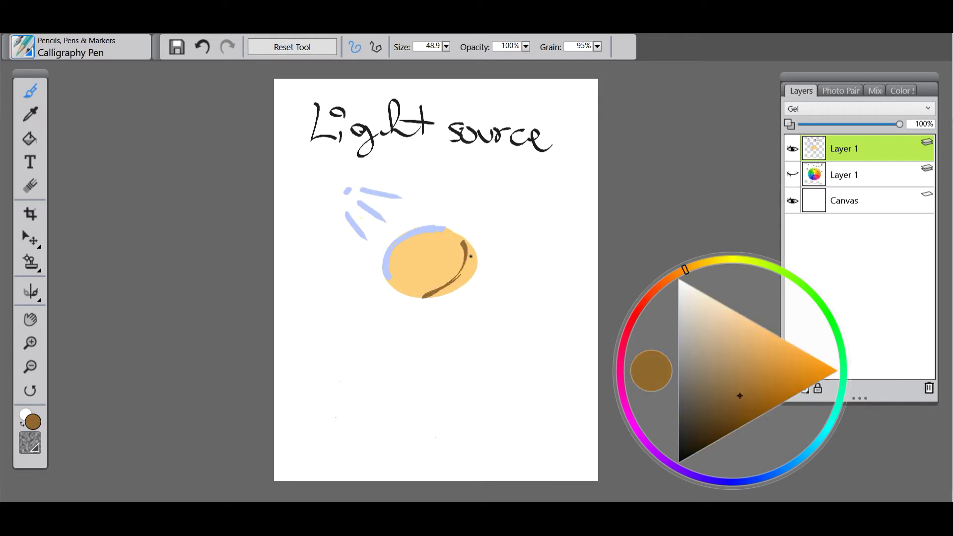
{"action": "key", "text": "ctrl+z"}
{"action": "left_click", "coordinate": [661, 284]}
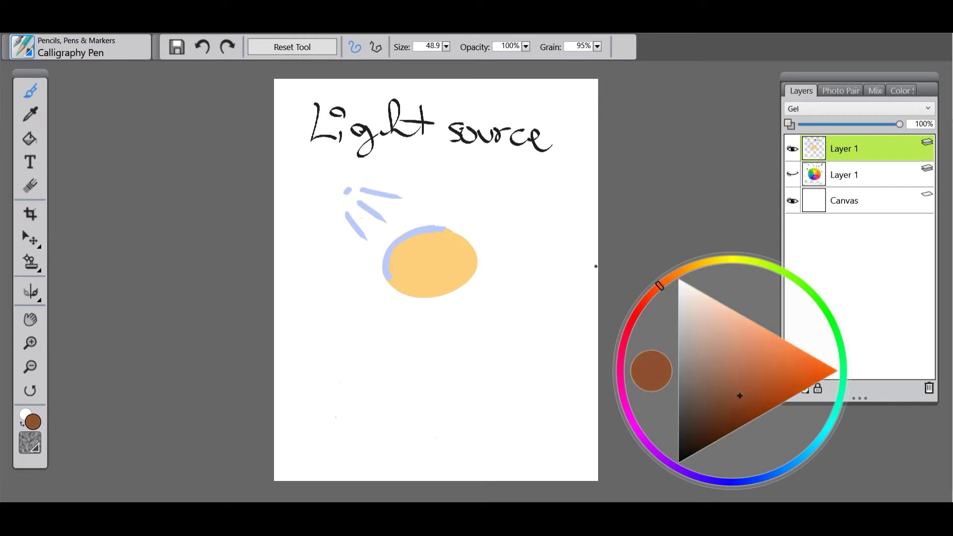
{"action": "mouse_move", "coordinate": [454, 253]}
{"action": "left_mouse_down"}
{"action": "mouse_move", "coordinate": [422, 285]}
{"action": "mouse_move", "coordinate": [457, 250]}
{"action": "mouse_move", "coordinate": [432, 288]}
{"action": "left_mouse_up"}
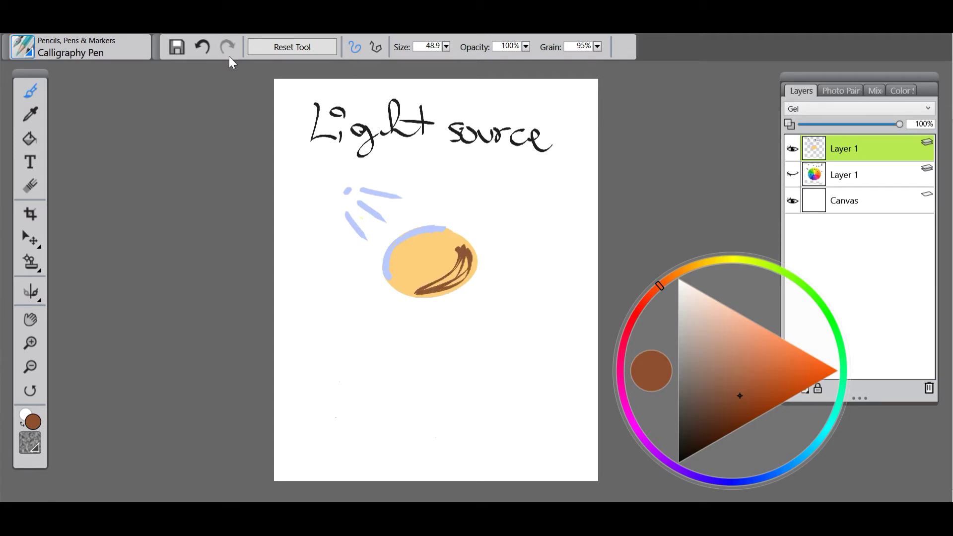
{"action": "key", "text": "ctrl+z"}
- Switch to the Cover Pencil brush and test a shadow stroke on the oval, undoing the stroke
{"action": "left_click", "coordinate": [25, 48]}
{"action": "left_click", "coordinate": [191, 142]}
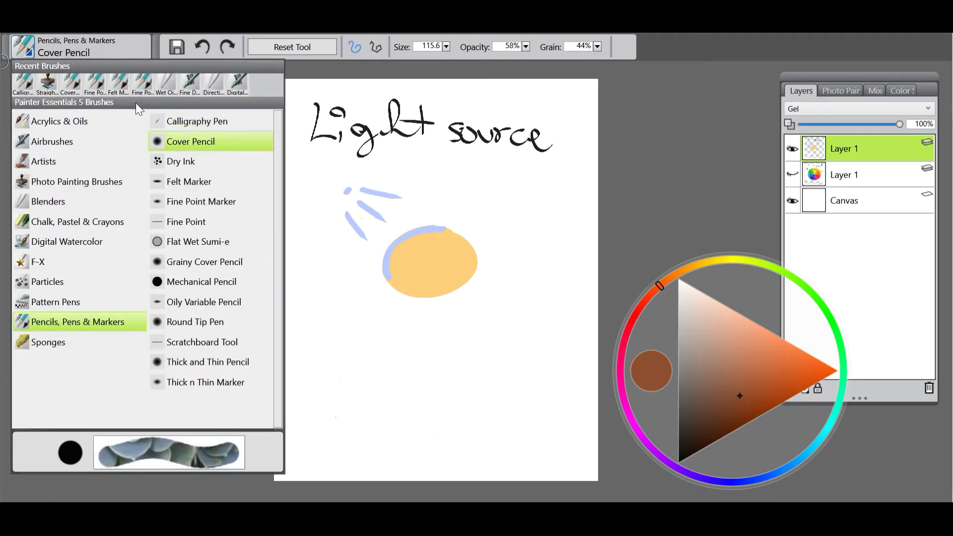
{"action": "left_click_drag", "start_coordinate": [455, 262], "coordinate": [417, 285]}
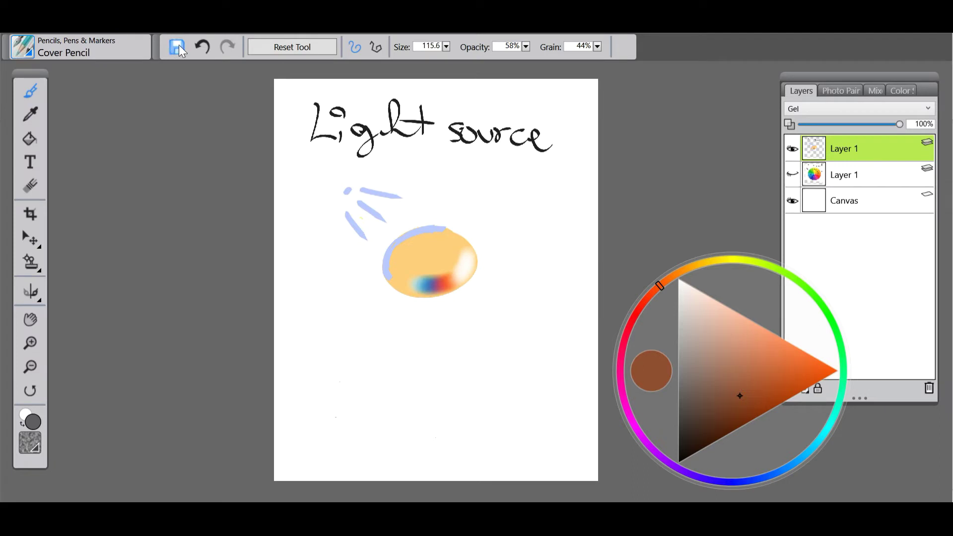
{"action": "left_click", "coordinate": [202, 47]}
- Turn off cloning colour from the source image and paint a soft reddish-brown shadow along the oval's lower-right side
{"action": "left_click", "coordinate": [844, 91]}
{"action": "left_click", "coordinate": [813, 356]}
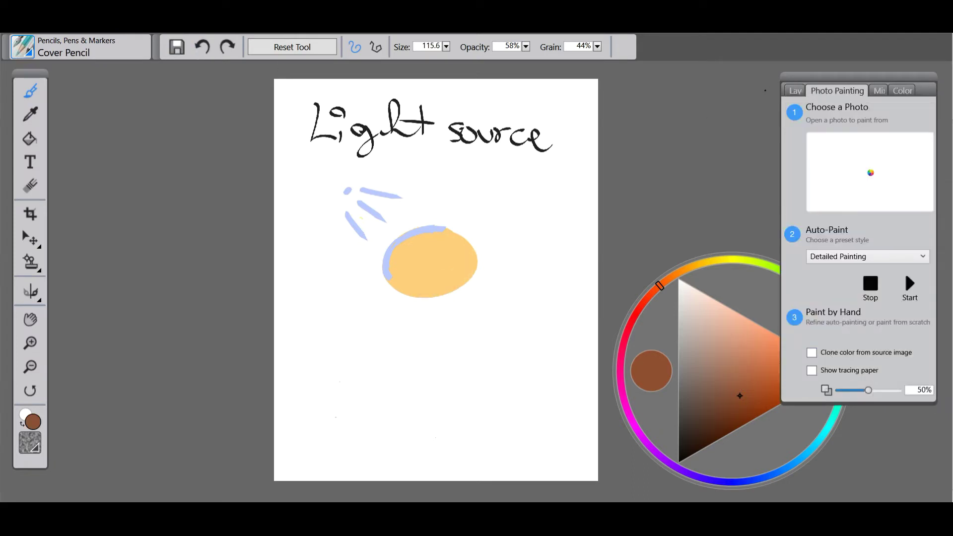
{"action": "left_click", "coordinate": [800, 91]}
{"action": "mouse_move", "coordinate": [464, 257]}
{"action": "left_mouse_down"}
{"action": "mouse_move", "coordinate": [412, 295]}
{"action": "mouse_move", "coordinate": [461, 288]}
{"action": "mouse_move", "coordinate": [443, 273]}
{"action": "mouse_move", "coordinate": [412, 278]}
{"action": "mouse_move", "coordinate": [464, 244]}
{"action": "left_mouse_up"}
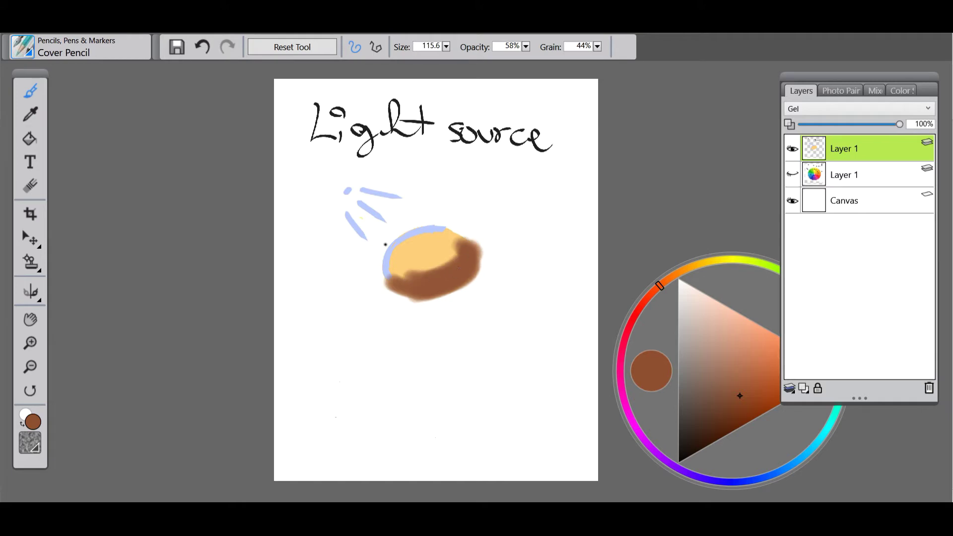
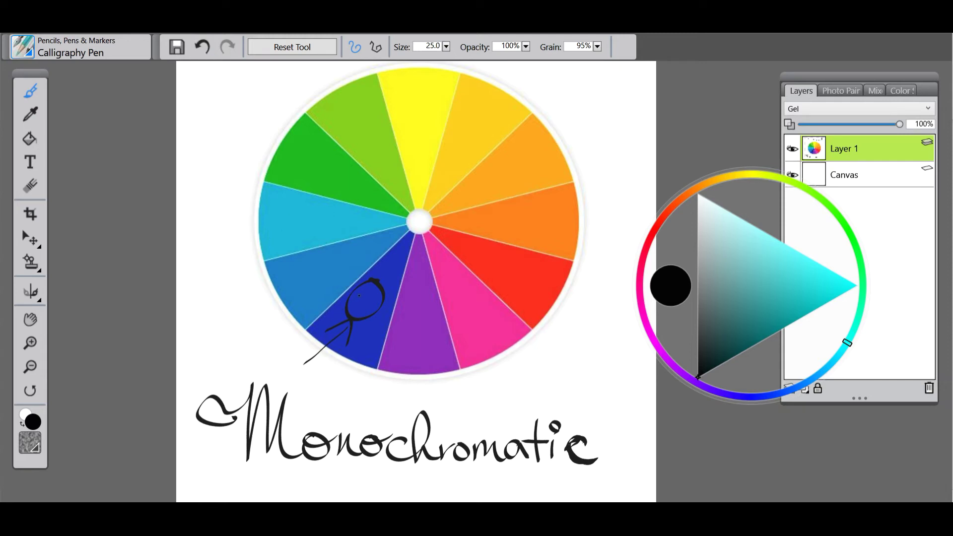
- Letter the circle on the dark blue wedge, and undo all the annotations drawn on that wedge
{"action": "mouse_move", "coordinate": [356, 292]}
{"action": "left_mouse_down"}
{"action": "mouse_move", "coordinate": [358, 304]}
{"action": "mouse_move", "coordinate": [374, 304]}
{"action": "left_mouse_up"}
{"action": "left_click", "coordinate": [238, 502]}
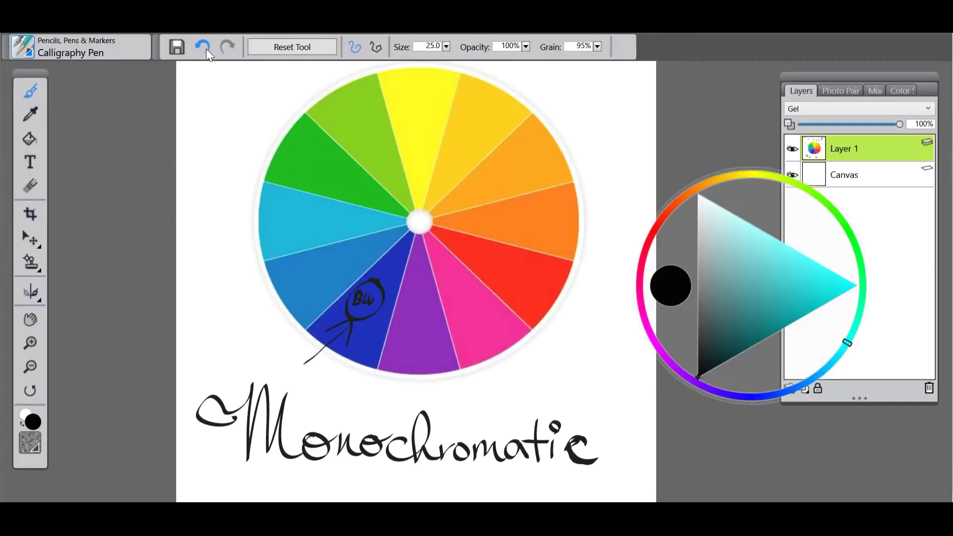
{"action": "left_click", "coordinate": [207, 49]}
{"action": "left_click", "coordinate": [207, 49]}
{"action": "left_click", "coordinate": [208, 49]}
{"action": "left_click", "coordinate": [209, 49]}
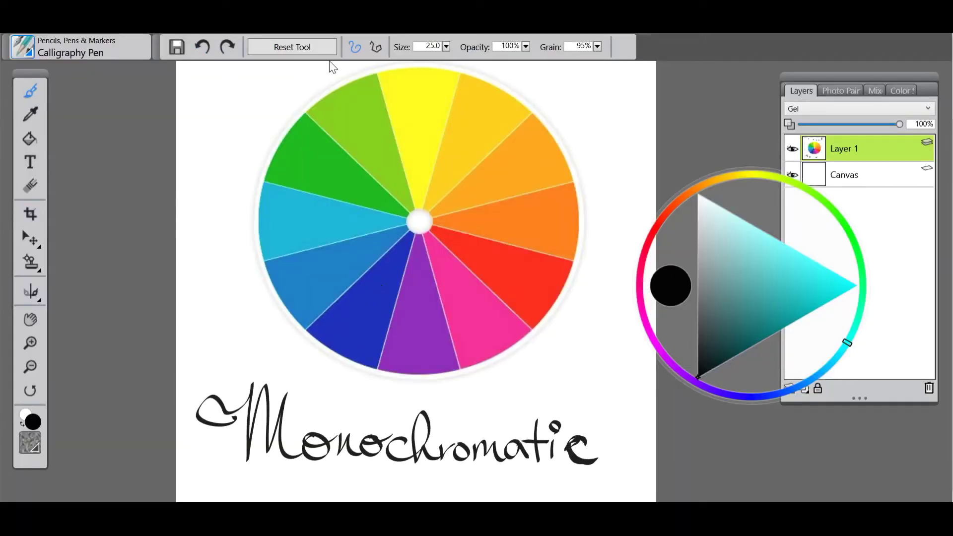
- Write "Analogous" in black beneath the color wheel with the Calligraphy Pen
{"action": "left_click", "coordinate": [40, 188]}
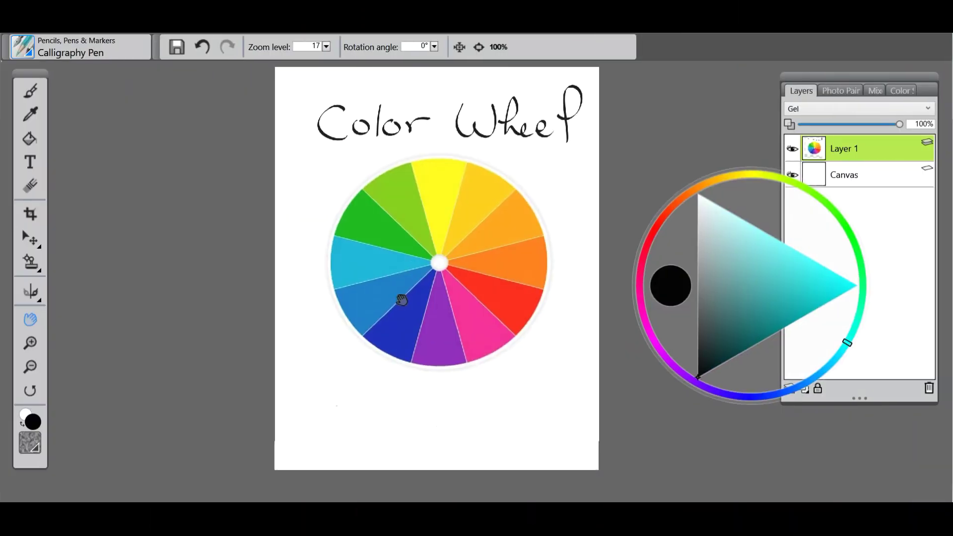
{"action": "scroll", "coordinate": [406, 297], "scroll_direction": "up", "scroll_amount": 1}
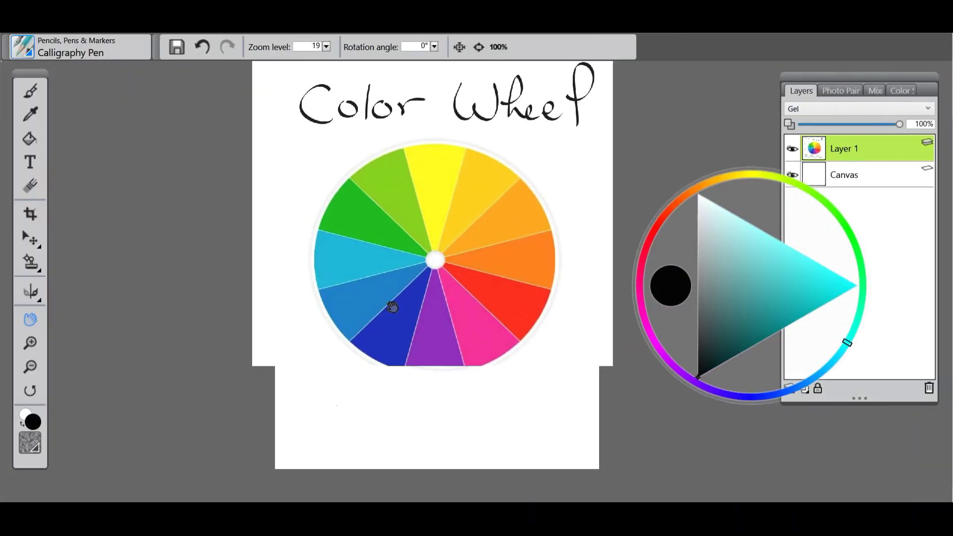
{"action": "left_click_drag", "start_coordinate": [406, 296], "coordinate": [404, 304]}
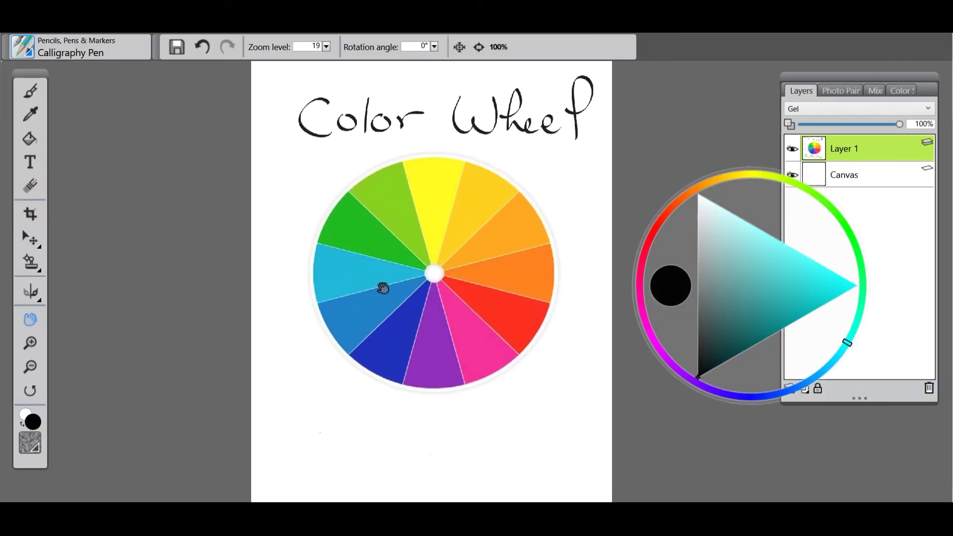
{"action": "left_click", "coordinate": [30, 91]}
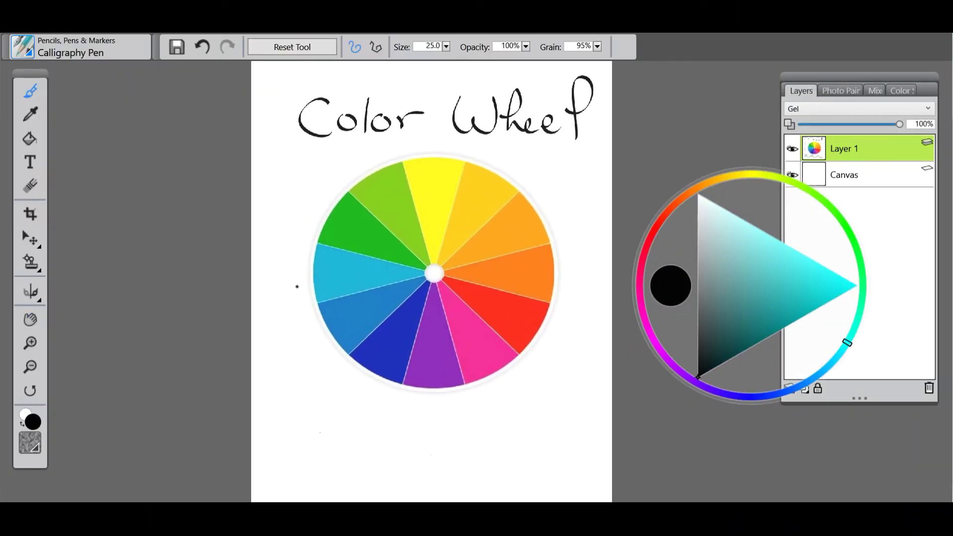
{"action": "mouse_move", "coordinate": [279, 456]}
{"action": "left_mouse_down"}
{"action": "mouse_move", "coordinate": [300, 408]}
{"action": "mouse_move", "coordinate": [311, 459]}
{"action": "mouse_move", "coordinate": [266, 413]}
{"action": "mouse_move", "coordinate": [285, 437]}
{"action": "mouse_move", "coordinate": [344, 449]}
{"action": "mouse_move", "coordinate": [356, 440]}
{"action": "mouse_move", "coordinate": [362, 453]}
{"action": "mouse_move", "coordinate": [383, 412]}
{"action": "mouse_move", "coordinate": [376, 453]}
{"action": "mouse_move", "coordinate": [396, 439]}
{"action": "mouse_move", "coordinate": [386, 450]}
{"action": "mouse_move", "coordinate": [406, 442]}
{"action": "mouse_move", "coordinate": [435, 449]}
{"action": "mouse_move", "coordinate": [420, 467]}
{"action": "mouse_move", "coordinate": [421, 453]}
{"action": "left_mouse_up"}
{"action": "mouse_move", "coordinate": [438, 442]}
{"action": "left_mouse_down"}
{"action": "mouse_move", "coordinate": [487, 432]}
{"action": "mouse_move", "coordinate": [511, 447]}
{"action": "mouse_move", "coordinate": [495, 452]}
{"action": "left_mouse_up"}
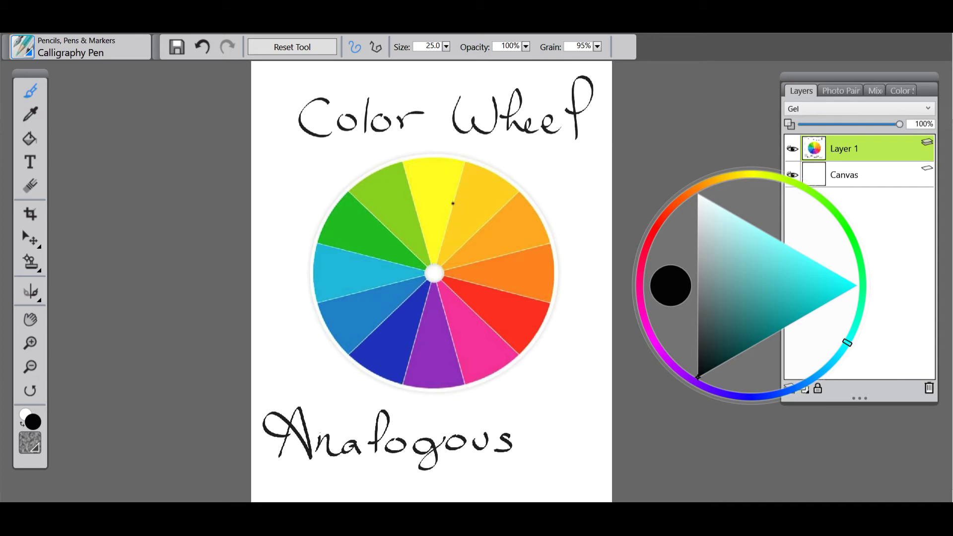
- Mark analogous groups on the wheel with strokes across the green and light blue wedges and the orange and red wedges
{"action": "left_click_drag", "start_coordinate": [366, 237], "coordinate": [362, 275]}
{"action": "left_click_drag", "start_coordinate": [533, 277], "coordinate": [517, 315]}
{"action": "mouse_move", "coordinate": [368, 237]}
{"action": "left_mouse_down"}
{"action": "mouse_move", "coordinate": [362, 273]}
{"action": "mouse_move", "coordinate": [364, 259]}
{"action": "left_mouse_up"}
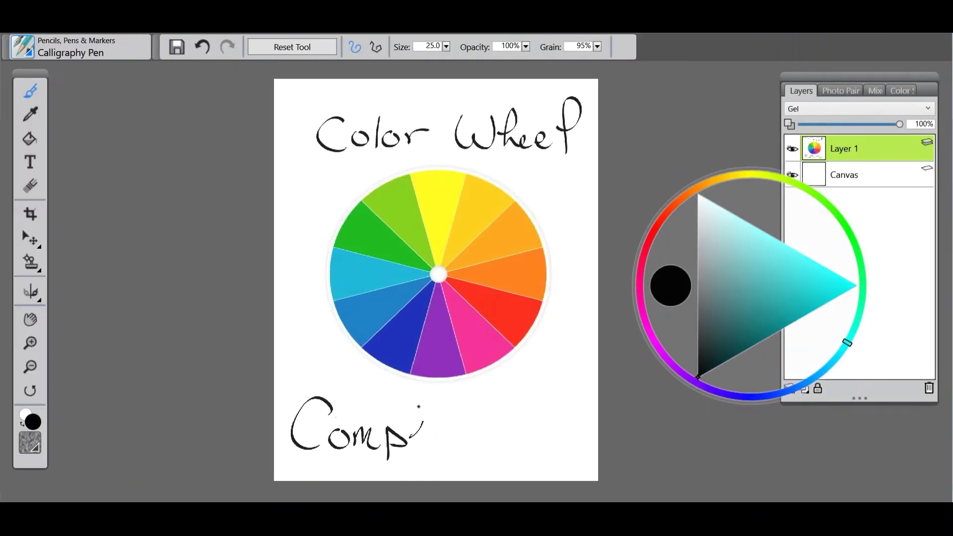
- Finish handwriting the word "Complementary" beneath the color wheel
{"action": "mouse_move", "coordinate": [412, 439]}
{"action": "left_mouse_down"}
{"action": "mouse_move", "coordinate": [493, 439]}
{"action": "mouse_move", "coordinate": [498, 424]}
{"action": "mouse_move", "coordinate": [504, 449]}
{"action": "left_mouse_up"}
{"action": "mouse_move", "coordinate": [490, 438]}
{"action": "left_mouse_down"}
{"action": "mouse_move", "coordinate": [510, 433]}
{"action": "mouse_move", "coordinate": [516, 450]}
{"action": "mouse_move", "coordinate": [532, 438]}
{"action": "mouse_move", "coordinate": [555, 462]}
{"action": "left_mouse_up"}
- Draw lines through the wheel's centre linking the opposite yellow and purple wedges, and undo them
{"action": "left_click_drag", "start_coordinate": [438, 233], "coordinate": [438, 304]}
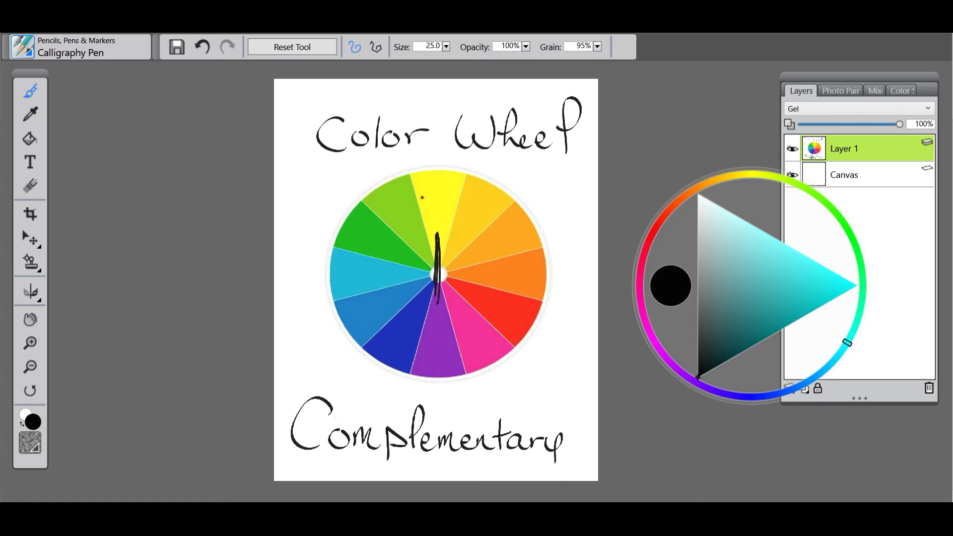
{"action": "left_click", "coordinate": [202, 46]}
{"action": "mouse_move", "coordinate": [437, 235]}
{"action": "left_mouse_down"}
{"action": "mouse_move", "coordinate": [438, 325]}
{"action": "mouse_move", "coordinate": [432, 307]}
{"action": "left_mouse_up"}
{"action": "left_click", "coordinate": [201, 47]}
{"action": "left_click", "coordinate": [201, 48]}
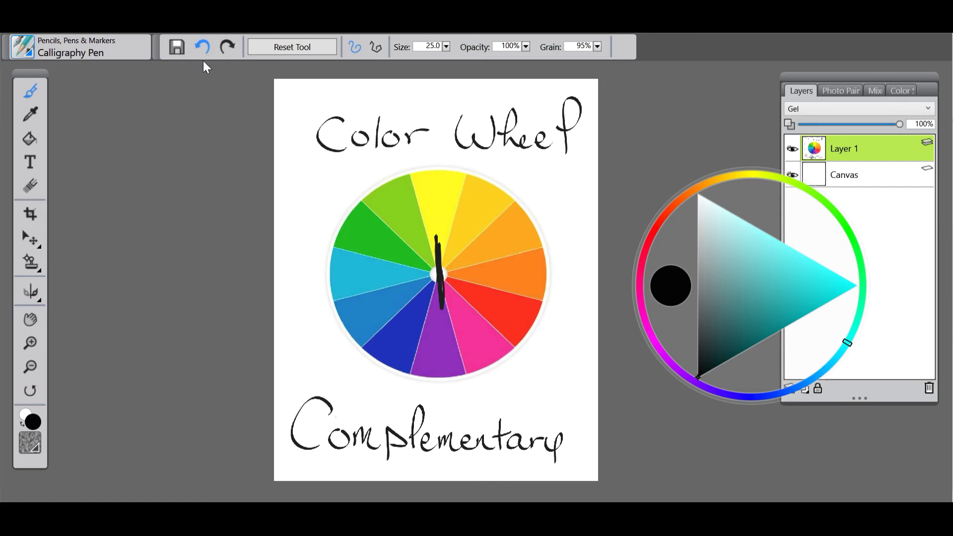
{"action": "left_click", "coordinate": [201, 48]}
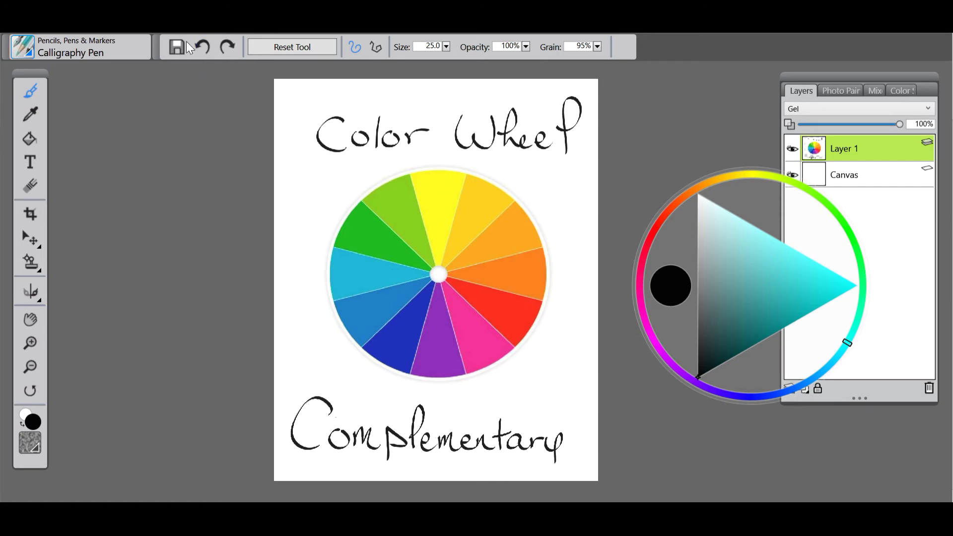
- Undo the handwritten word "Complementary" beneath the color wheel
{"action": "left_click", "coordinate": [200, 46]}
{"action": "left_click", "coordinate": [202, 47]}
{"action": "left_click", "coordinate": [203, 46]}
{"action": "left_click", "coordinate": [204, 46]}
{"action": "left_click", "coordinate": [203, 46]}
{"action": "left_click", "coordinate": [202, 45]}
{"action": "left_click", "coordinate": [204, 44]}
{"action": "left_click", "coordinate": [203, 44]}
{"action": "left_click", "coordinate": [204, 45]}
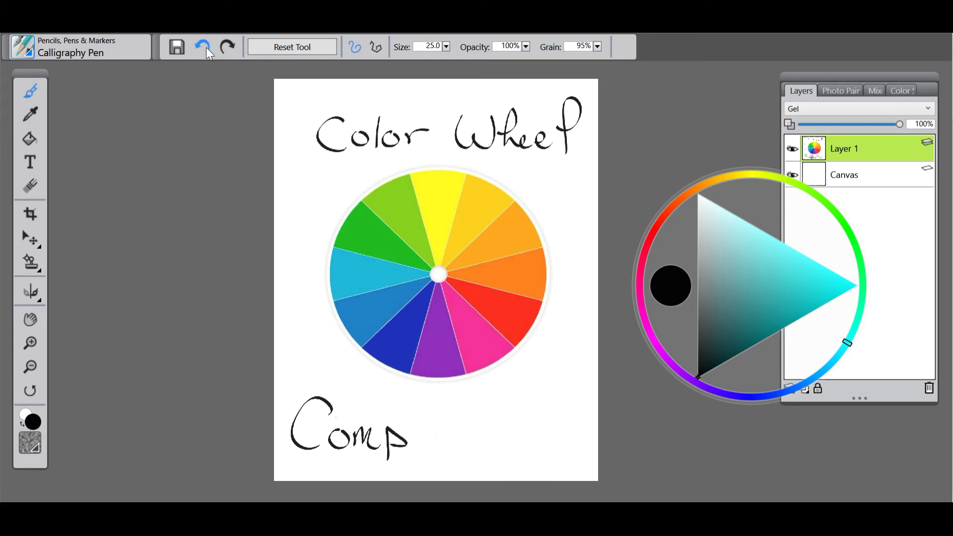
{"action": "left_click", "coordinate": [202, 46]}
{"action": "left_click", "coordinate": [200, 44]}
{"action": "left_click", "coordinate": [201, 44]}
{"action": "left_click", "coordinate": [202, 44]}
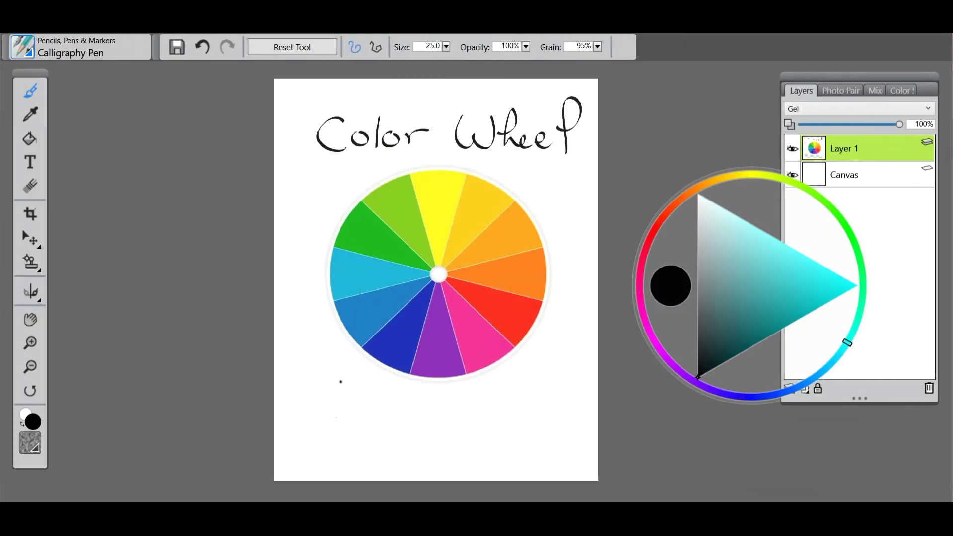
- Handwrite "Split-Complementary" on two lines in black beneath the color wheel with the Calligraphy Pen
{"action": "mouse_move", "coordinate": [343, 379]}
{"action": "left_mouse_down"}
{"action": "mouse_move", "coordinate": [320, 378]}
{"action": "mouse_move", "coordinate": [339, 392]}
{"action": "mouse_move", "coordinate": [377, 384]}
{"action": "left_mouse_up"}
{"action": "left_click", "coordinate": [376, 383]}
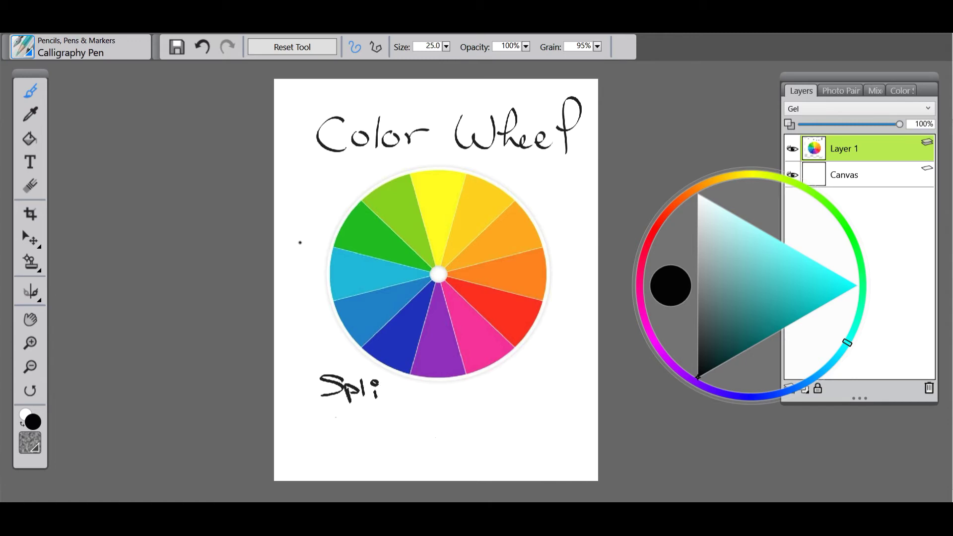
{"action": "mouse_move", "coordinate": [388, 379]}
{"action": "left_mouse_down"}
{"action": "mouse_move", "coordinate": [390, 400]}
{"action": "mouse_move", "coordinate": [421, 391]}
{"action": "left_mouse_up"}
{"action": "mouse_move", "coordinate": [313, 416]}
{"action": "left_mouse_down"}
{"action": "mouse_move", "coordinate": [289, 447]}
{"action": "mouse_move", "coordinate": [310, 449]}
{"action": "left_mouse_up"}
{"action": "mouse_move", "coordinate": [318, 436]}
{"action": "left_mouse_down"}
{"action": "mouse_move", "coordinate": [344, 444]}
{"action": "mouse_move", "coordinate": [352, 430]}
{"action": "mouse_move", "coordinate": [366, 442]}
{"action": "mouse_move", "coordinate": [375, 428]}
{"action": "mouse_move", "coordinate": [379, 446]}
{"action": "mouse_move", "coordinate": [400, 433]}
{"action": "mouse_move", "coordinate": [401, 446]}
{"action": "mouse_move", "coordinate": [443, 436]}
{"action": "mouse_move", "coordinate": [460, 446]}
{"action": "mouse_move", "coordinate": [467, 435]}
{"action": "mouse_move", "coordinate": [481, 441]}
{"action": "mouse_move", "coordinate": [476, 449]}
{"action": "mouse_move", "coordinate": [506, 440]}
{"action": "mouse_move", "coordinate": [508, 447]}
{"action": "mouse_move", "coordinate": [522, 432]}
{"action": "mouse_move", "coordinate": [520, 464]}
{"action": "left_mouse_up"}
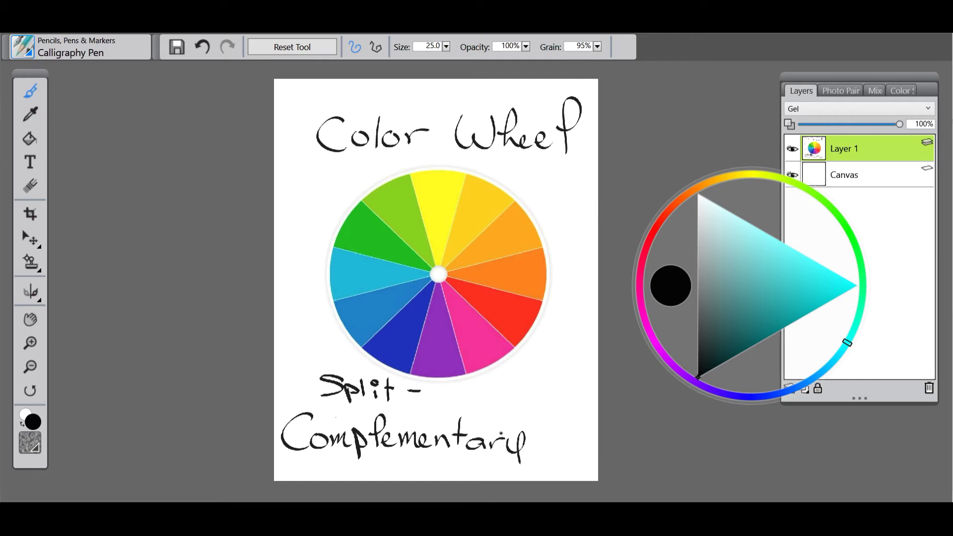
- Draw a line from the yellow wedge to purple, replace it with one branching from yellow to dark blue, and undo the strokes
{"action": "left_click_drag", "start_coordinate": [440, 201], "coordinate": [438, 316]}
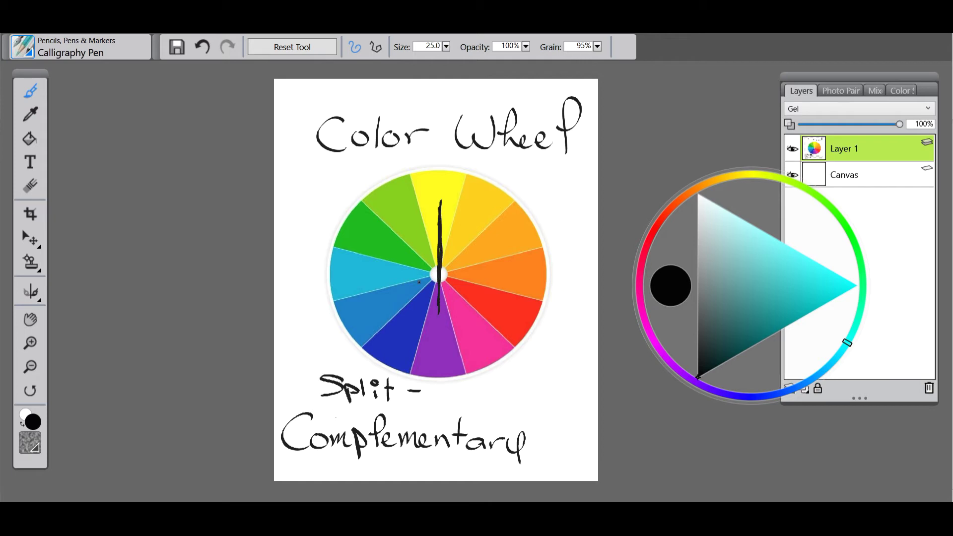
{"action": "left_click", "coordinate": [201, 47]}
{"action": "mouse_move", "coordinate": [439, 216]}
{"action": "left_mouse_down"}
{"action": "mouse_move", "coordinate": [439, 271]}
{"action": "mouse_move", "coordinate": [404, 342]}
{"action": "left_mouse_up"}
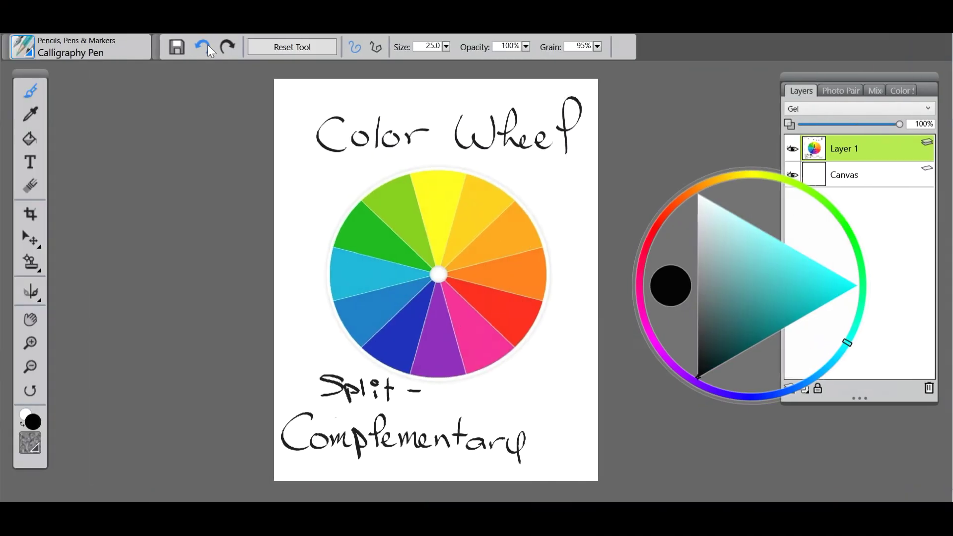
- Undo the handwritten "Split-Complementary" label beneath the color wheel
{"action": "left_click", "coordinate": [208, 45]}
{"action": "left_click", "coordinate": [208, 46]}
{"action": "left_click", "coordinate": [209, 45]}
{"action": "left_click", "coordinate": [208, 44]}
{"action": "left_click", "coordinate": [210, 45]}
{"action": "left_click", "coordinate": [209, 46]}
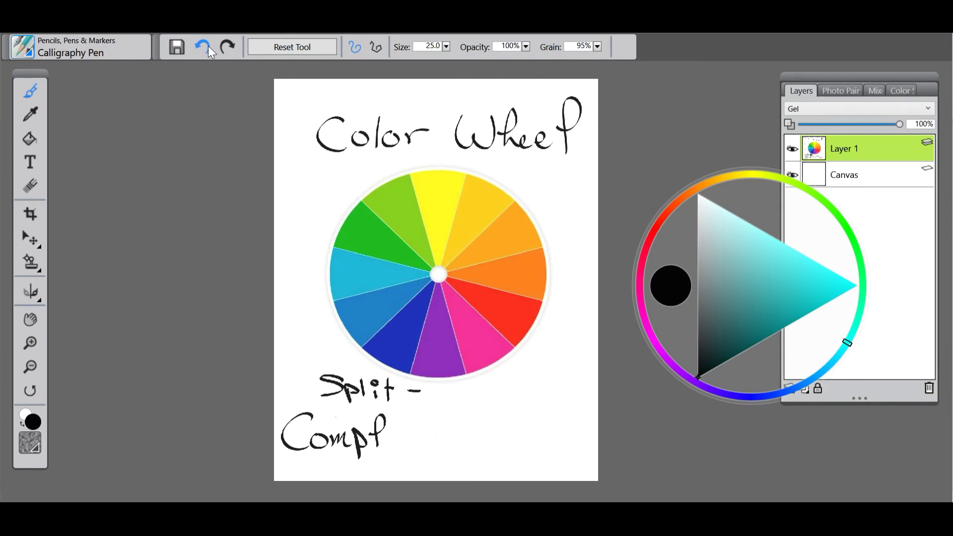
{"action": "left_click", "coordinate": [204, 45]}
{"action": "left_click", "coordinate": [203, 45]}
{"action": "left_click", "coordinate": [200, 45]}
{"action": "left_click", "coordinate": [199, 44]}
{"action": "left_click", "coordinate": [198, 44]}
{"action": "left_click", "coordinate": [198, 45]}
{"action": "left_click", "coordinate": [199, 45]}
{"action": "left_click", "coordinate": [202, 46]}
{"action": "left_click", "coordinate": [202, 46]}
{"action": "left_click", "coordinate": [203, 45]}
- Handwrite "Triadic" in black beneath the color wheel, thickening the final letter
{"action": "mouse_move", "coordinate": [344, 403]}
{"action": "left_mouse_down"}
{"action": "mouse_move", "coordinate": [345, 447]}
{"action": "mouse_move", "coordinate": [333, 412]}
{"action": "mouse_move", "coordinate": [380, 403]}
{"action": "mouse_move", "coordinate": [393, 445]}
{"action": "left_mouse_up"}
{"action": "left_click_drag", "start_coordinate": [392, 425], "coordinate": [413, 445]}
{"action": "mouse_move", "coordinate": [434, 434]}
{"action": "left_mouse_down"}
{"action": "mouse_move", "coordinate": [430, 411]}
{"action": "mouse_move", "coordinate": [446, 445]}
{"action": "mouse_move", "coordinate": [461, 431]}
{"action": "mouse_move", "coordinate": [455, 424]}
{"action": "mouse_move", "coordinate": [486, 448]}
{"action": "left_mouse_up"}
{"action": "left_click", "coordinate": [450, 442]}
{"action": "key", "text": "ctrl+z"}
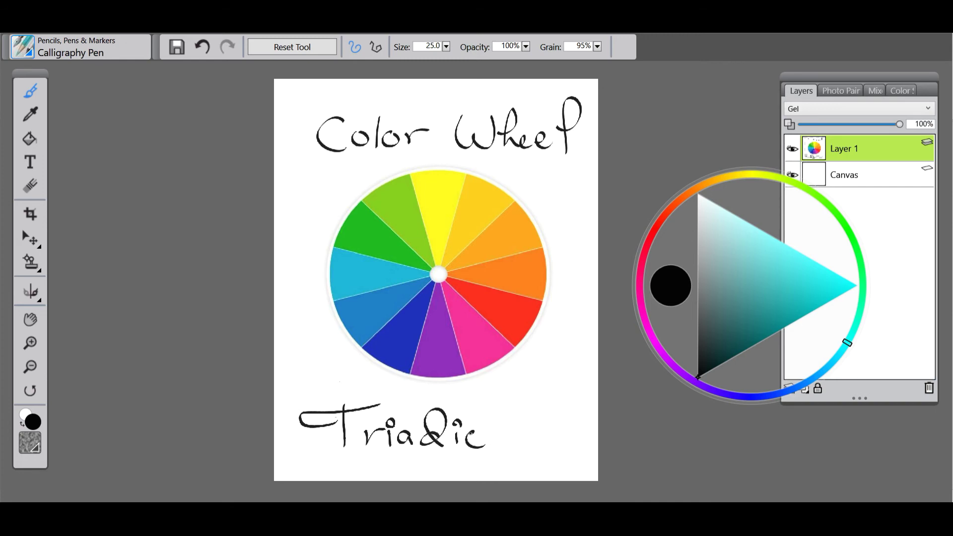
{"action": "mouse_move", "coordinate": [468, 442]}
{"action": "left_mouse_down"}
{"action": "mouse_move", "coordinate": [485, 448]}
{"action": "mouse_move", "coordinate": [465, 441]}
{"action": "mouse_move", "coordinate": [471, 449]}
{"action": "left_mouse_up"}
- Mark a triad linking the light green, orange and dark blue wedges, numbering the three slots between each pair 1 to 3
{"action": "mouse_move", "coordinate": [478, 314]}
{"action": "left_mouse_down"}
{"action": "mouse_move", "coordinate": [479, 328]}
{"action": "mouse_move", "coordinate": [435, 344]}
{"action": "mouse_move", "coordinate": [477, 336]}
{"action": "mouse_move", "coordinate": [501, 311]}
{"action": "mouse_move", "coordinate": [493, 320]}
{"action": "left_mouse_up"}
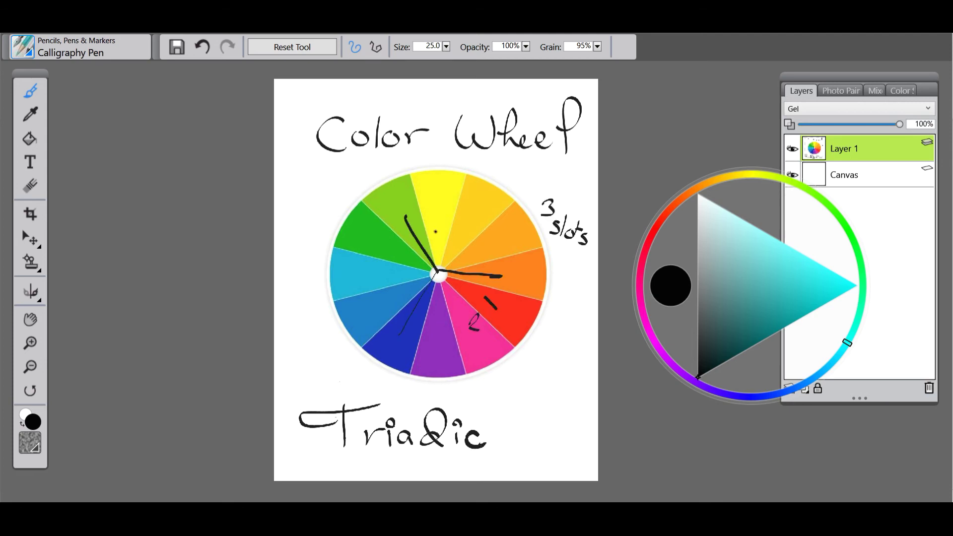
{"action": "left_click", "coordinate": [207, 48]}
{"action": "left_click", "coordinate": [207, 47]}
{"action": "mouse_move", "coordinate": [364, 224]}
{"action": "left_mouse_down"}
{"action": "mouse_move", "coordinate": [356, 268]}
{"action": "mouse_move", "coordinate": [370, 316]}
{"action": "left_mouse_up"}
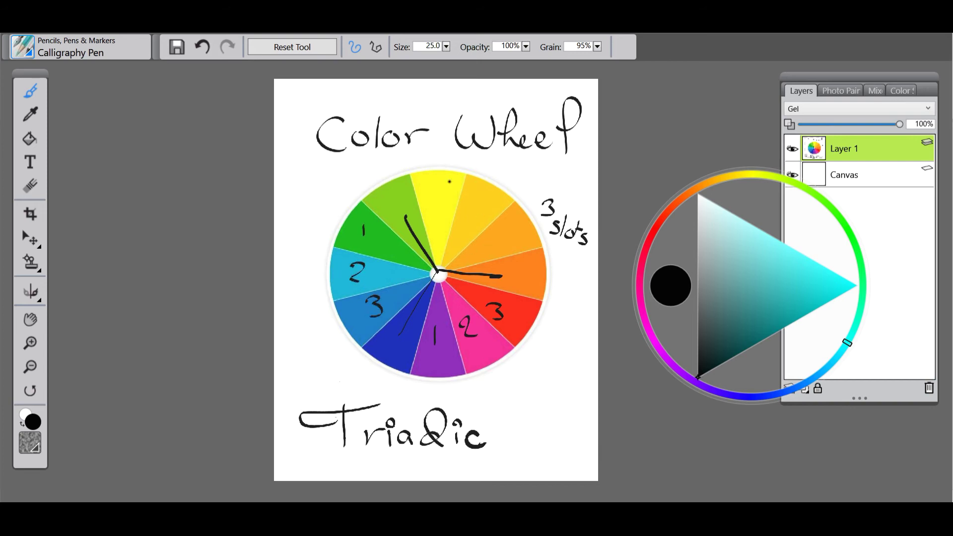
{"action": "mouse_move", "coordinate": [436, 188]}
{"action": "left_mouse_down"}
{"action": "mouse_move", "coordinate": [437, 200]}
{"action": "mouse_move", "coordinate": [478, 227]}
{"action": "left_mouse_up"}
{"action": "mouse_move", "coordinate": [493, 235]}
{"action": "left_mouse_down"}
{"action": "mouse_move", "coordinate": [505, 242]}
{"action": "mouse_move", "coordinate": [495, 252]}
{"action": "left_mouse_up"}
{"action": "left_click_drag", "start_coordinate": [438, 273], "coordinate": [399, 337]}
- Undo the triadic lines, slot numbers and the "Triadic" label
{"action": "left_click", "coordinate": [204, 51]}
{"action": "left_click", "coordinate": [204, 52]}
{"action": "left_click", "coordinate": [204, 52]}
{"action": "left_click", "coordinate": [204, 52]}
{"action": "left_click", "coordinate": [204, 52]}
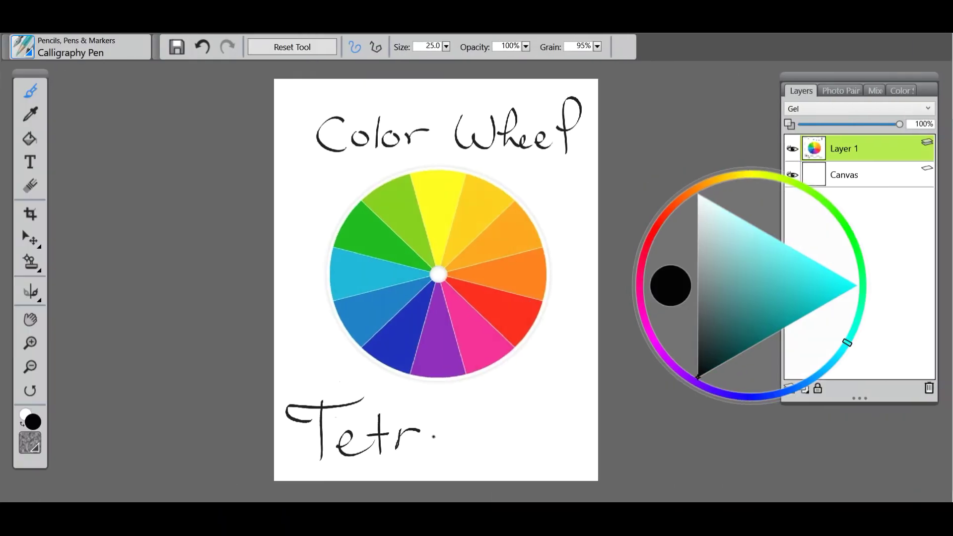
- Finish handwriting "Tetradic" beneath the wheel and draw crossing lines linking yellow with purple and orange with light blue
{"action": "mouse_move", "coordinate": [426, 436]}
{"action": "left_mouse_down"}
{"action": "mouse_move", "coordinate": [464, 444]}
{"action": "mouse_move", "coordinate": [448, 451]}
{"action": "mouse_move", "coordinate": [456, 408]}
{"action": "mouse_move", "coordinate": [475, 452]}
{"action": "mouse_move", "coordinate": [486, 444]}
{"action": "mouse_move", "coordinate": [490, 455]}
{"action": "mouse_move", "coordinate": [490, 430]}
{"action": "mouse_move", "coordinate": [520, 441]}
{"action": "mouse_move", "coordinate": [502, 451]}
{"action": "mouse_move", "coordinate": [526, 453]}
{"action": "left_mouse_up"}
{"action": "left_click_drag", "start_coordinate": [435, 214], "coordinate": [438, 313]}
{"action": "left_click_drag", "start_coordinate": [441, 248], "coordinate": [441, 322]}
{"action": "left_click_drag", "start_coordinate": [487, 272], "coordinate": [371, 271]}
{"action": "left_click_drag", "start_coordinate": [445, 271], "coordinate": [481, 270]}
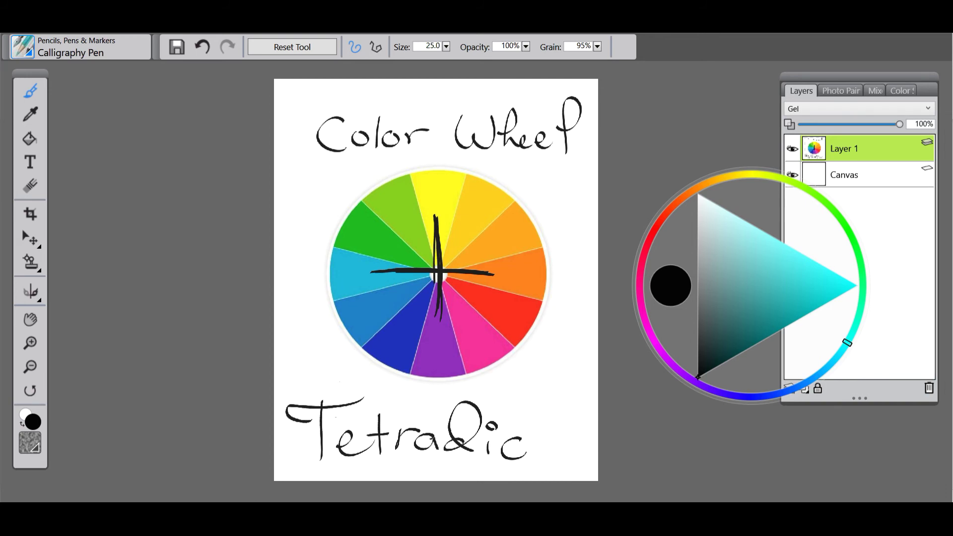
{"action": "mouse_move", "coordinate": [437, 297]}
{"action": "left_mouse_down"}
{"action": "mouse_move", "coordinate": [436, 343]}
{"action": "mouse_move", "coordinate": [436, 288]}
{"action": "left_mouse_up"}
- Number the two slots between each neighbouring pair of linked wedges 1 and 2
{"action": "left_click_drag", "start_coordinate": [495, 290], "coordinate": [481, 329]}
{"action": "left_click_drag", "start_coordinate": [374, 300], "coordinate": [404, 340]}
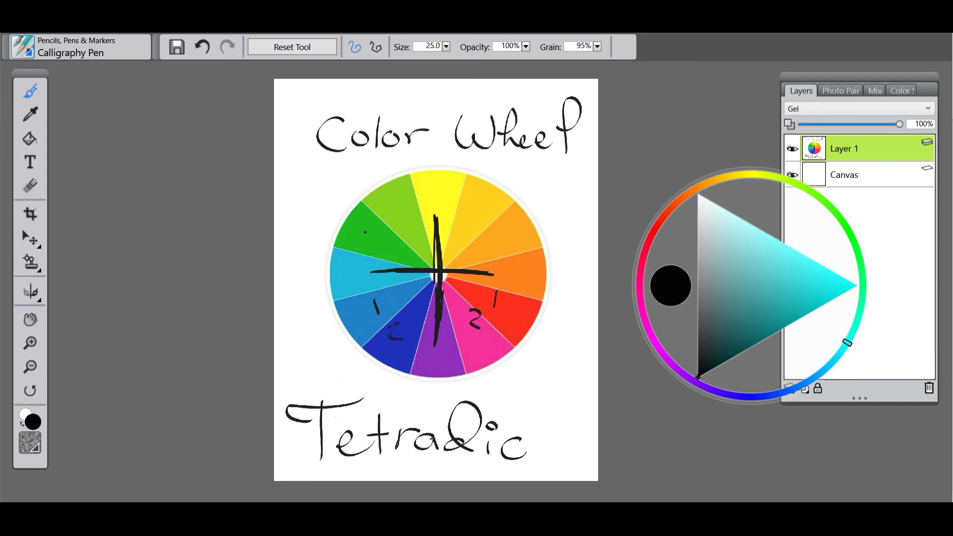
{"action": "left_click_drag", "start_coordinate": [399, 199], "coordinate": [381, 246]}
{"action": "left_click_drag", "start_coordinate": [471, 201], "coordinate": [508, 249]}
- Undo the most recent tetradic marks on the color wheel
{"action": "left_click", "coordinate": [201, 48]}
{"action": "left_click", "coordinate": [202, 48]}
{"action": "left_click", "coordinate": [201, 47]}
{"action": "left_click", "coordinate": [202, 47]}
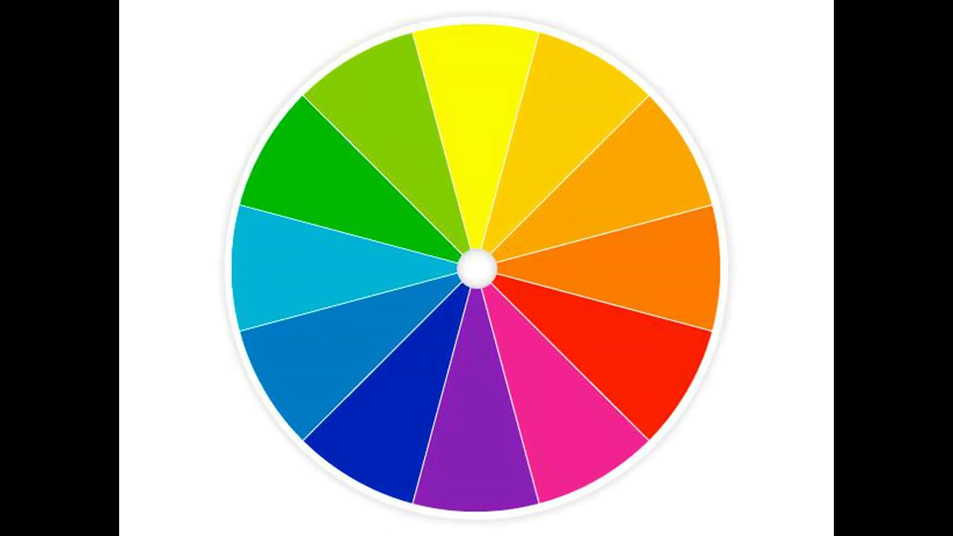